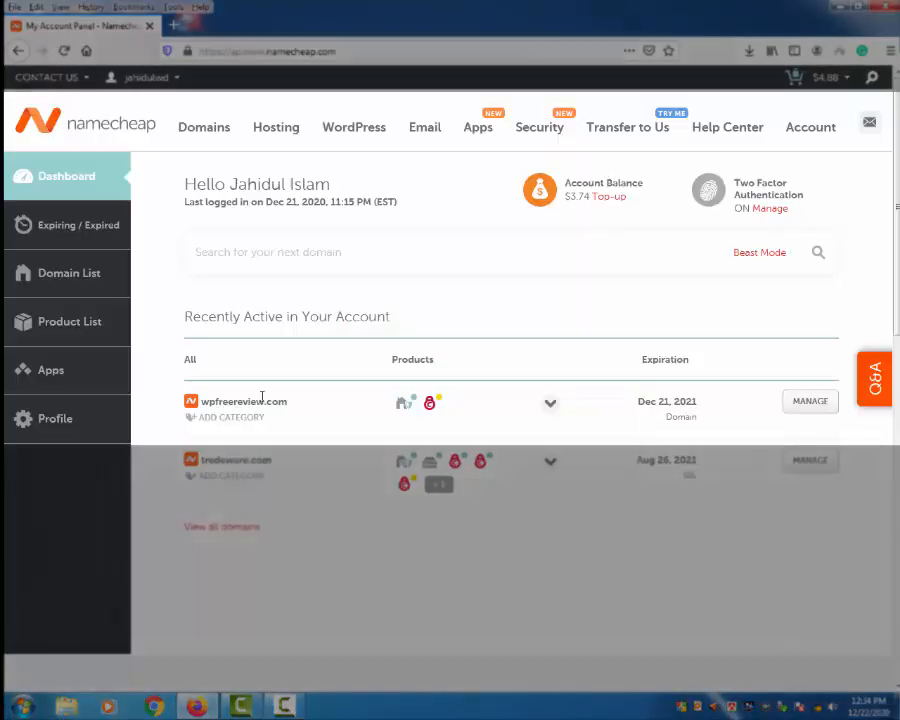
Step: Select wpfreereview.com on the Namecheap dashboard and open its MANAGE page
{"action": "scroll", "coordinate": [300, 371], "scroll_direction": "down", "scroll_amount": 1}
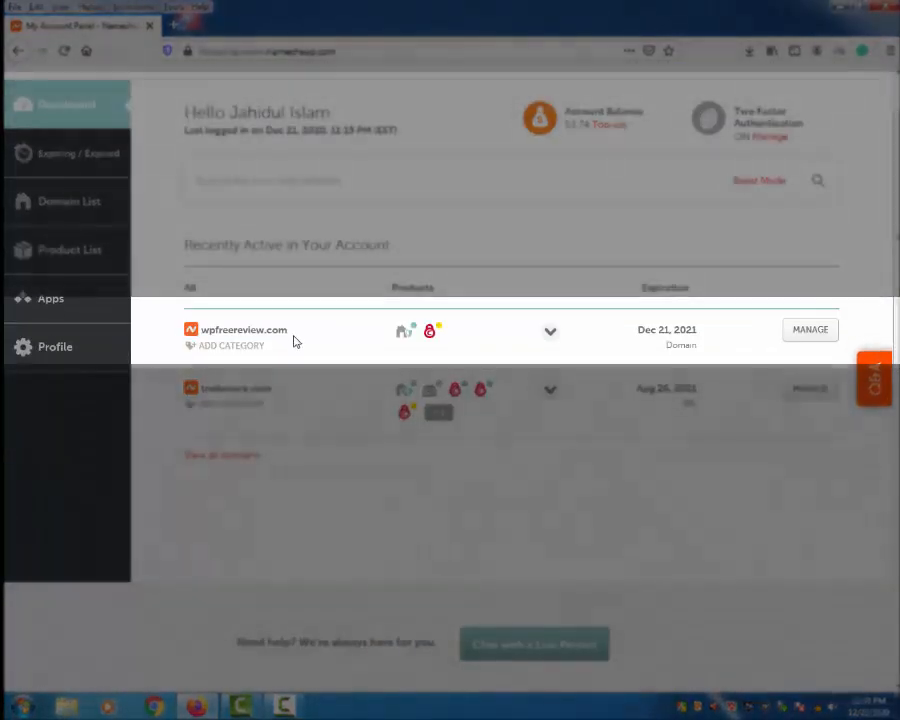
{"action": "left_click_drag", "start_coordinate": [289, 330], "coordinate": [204, 333]}
{"action": "scroll", "coordinate": [506, 528], "scroll_direction": "up", "scroll_amount": 1}
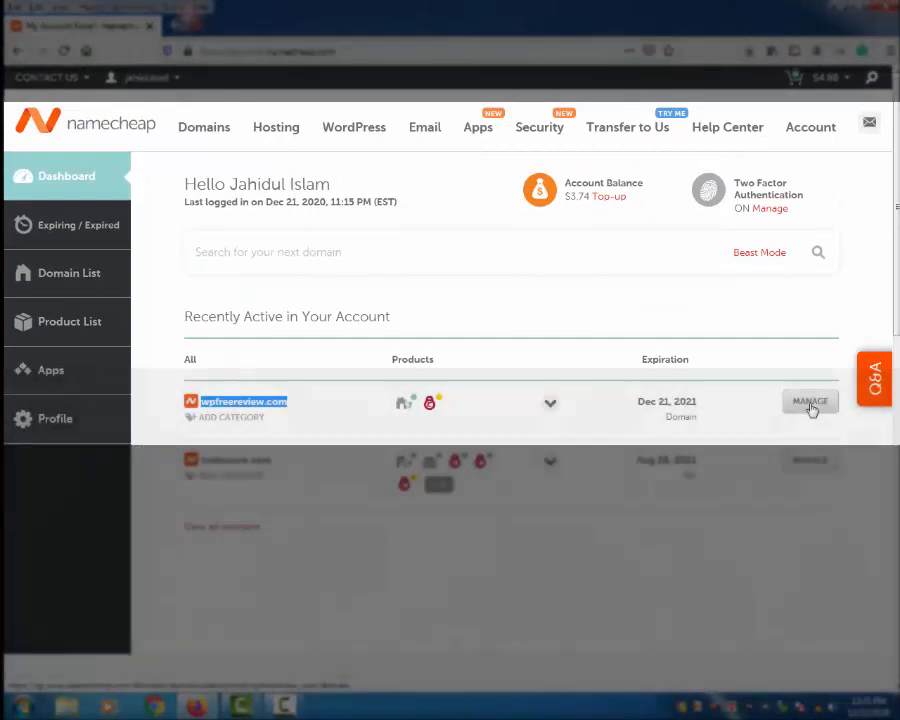
{"action": "left_click", "coordinate": [811, 409]}
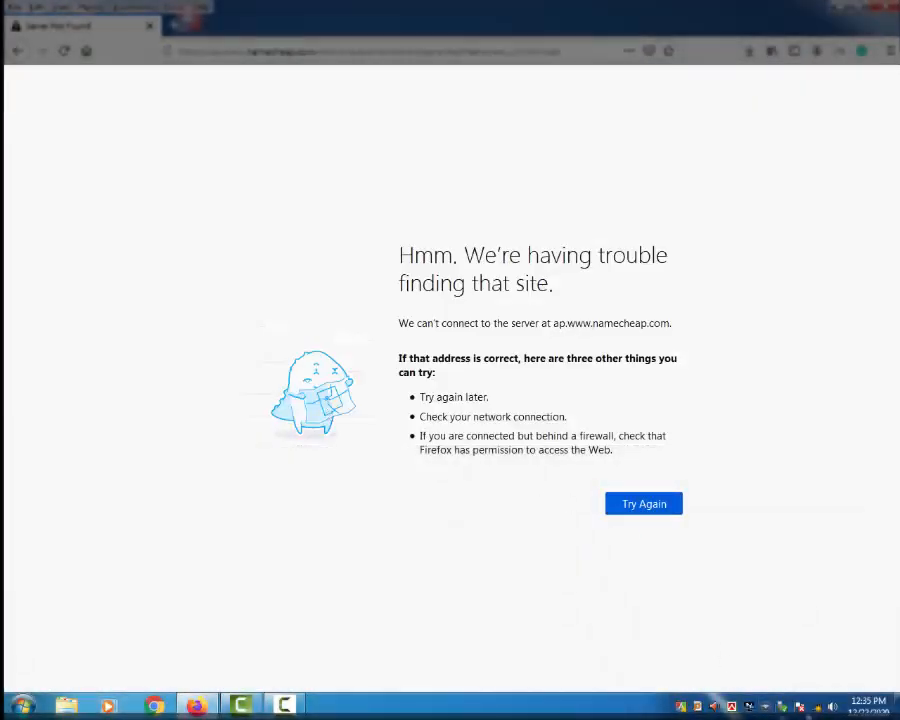
Step: Reconnect to the wireless network and retry loading the domain management page
{"action": "left_click", "coordinate": [816, 707]}
{"action": "left_click", "coordinate": [810, 500]}
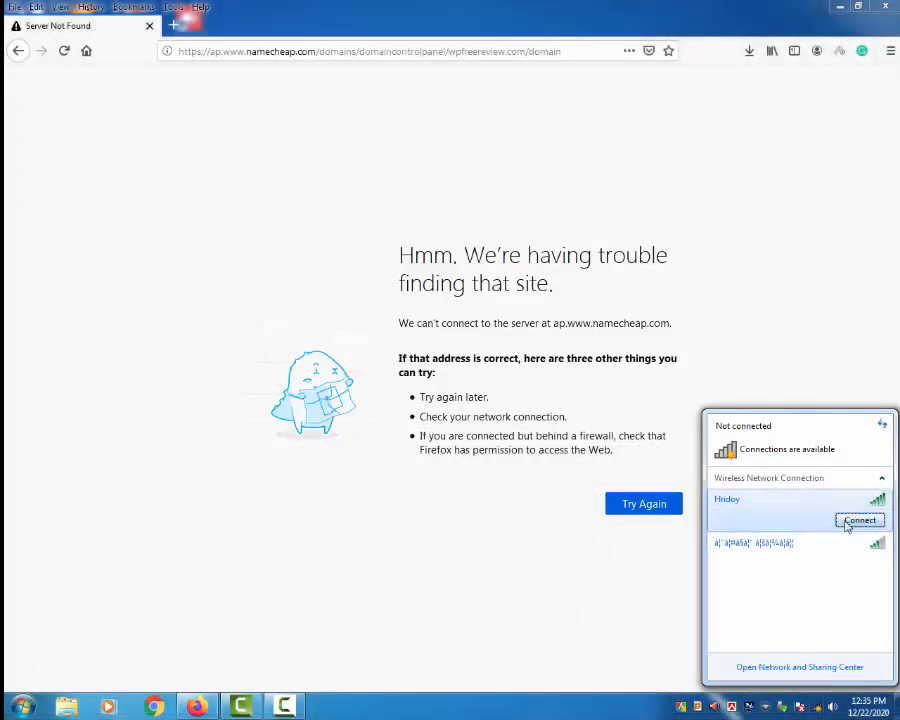
{"action": "left_click", "coordinate": [860, 519]}
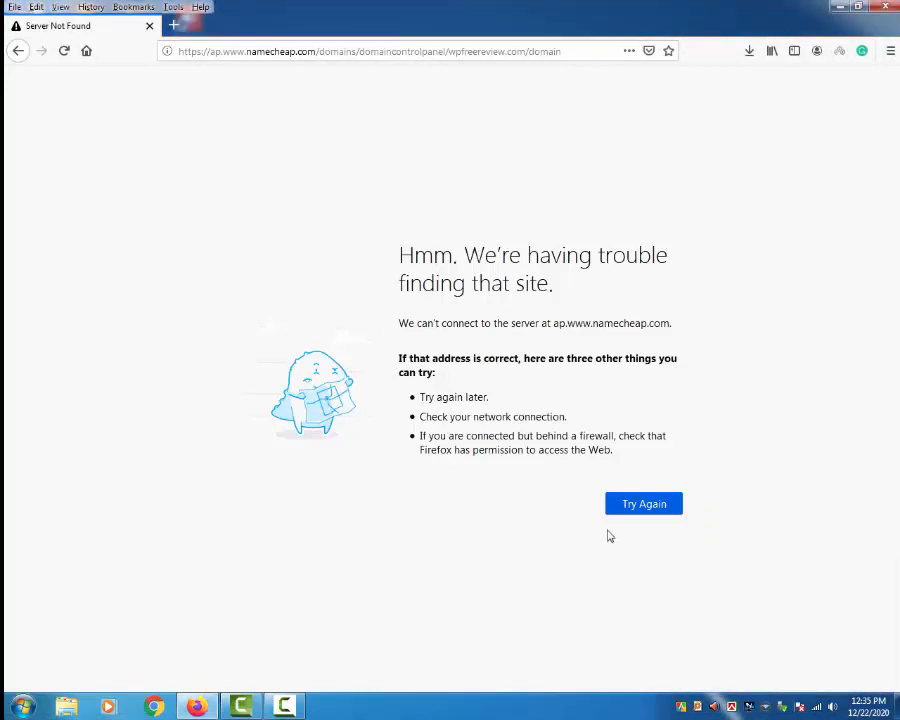
{"action": "left_click", "coordinate": [629, 503]}
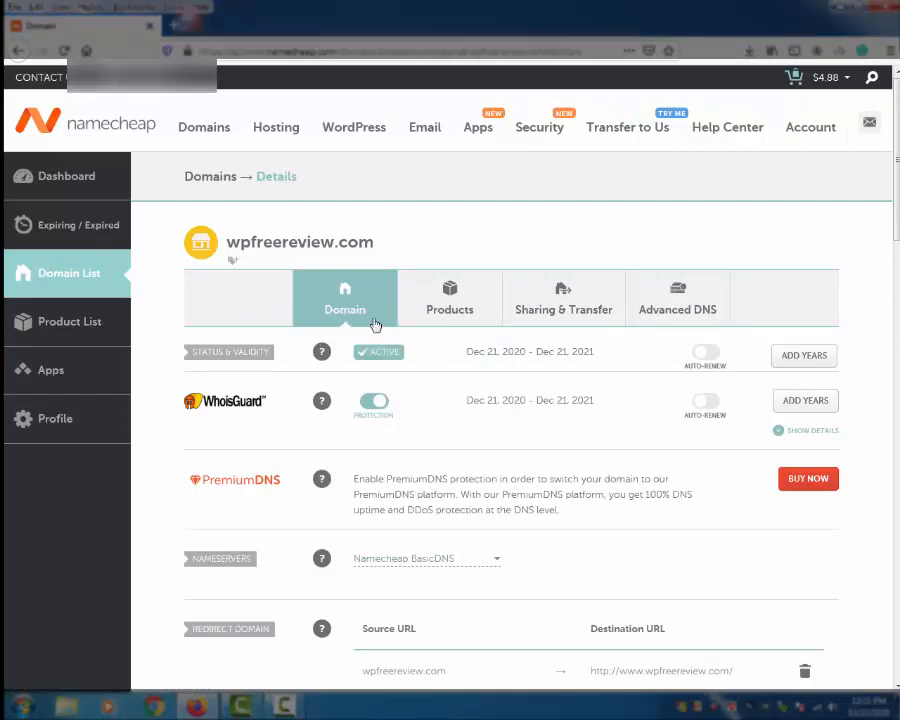
Step: Switch wpfreereview.com's nameservers to Namecheap Web Hosting DNS, save, and return to the dashboard
{"action": "scroll", "coordinate": [328, 428], "scroll_direction": "down", "scroll_amount": 2}
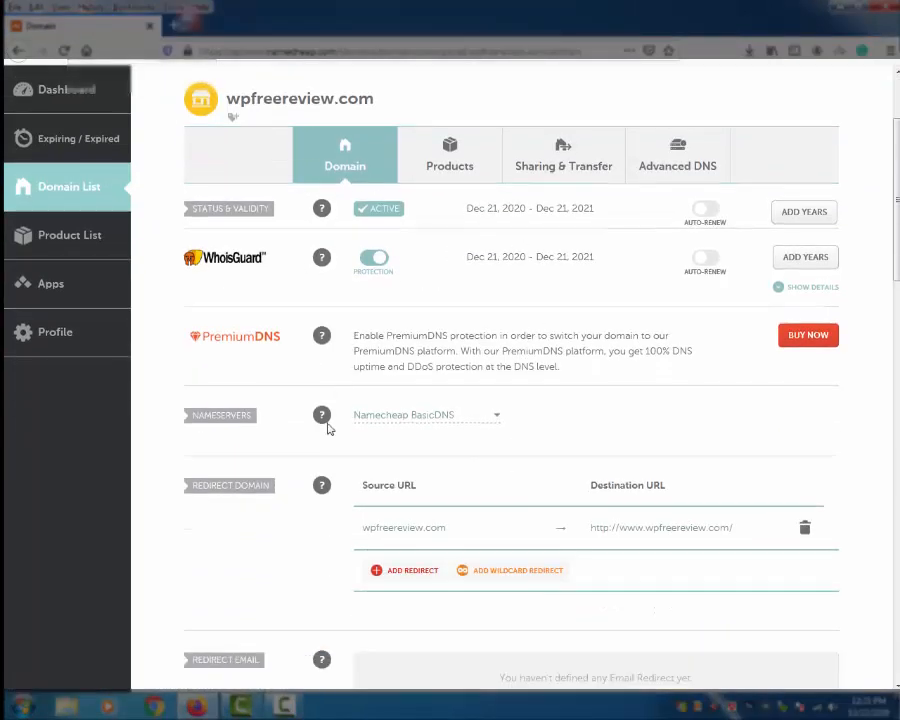
{"action": "left_click", "coordinate": [485, 421]}
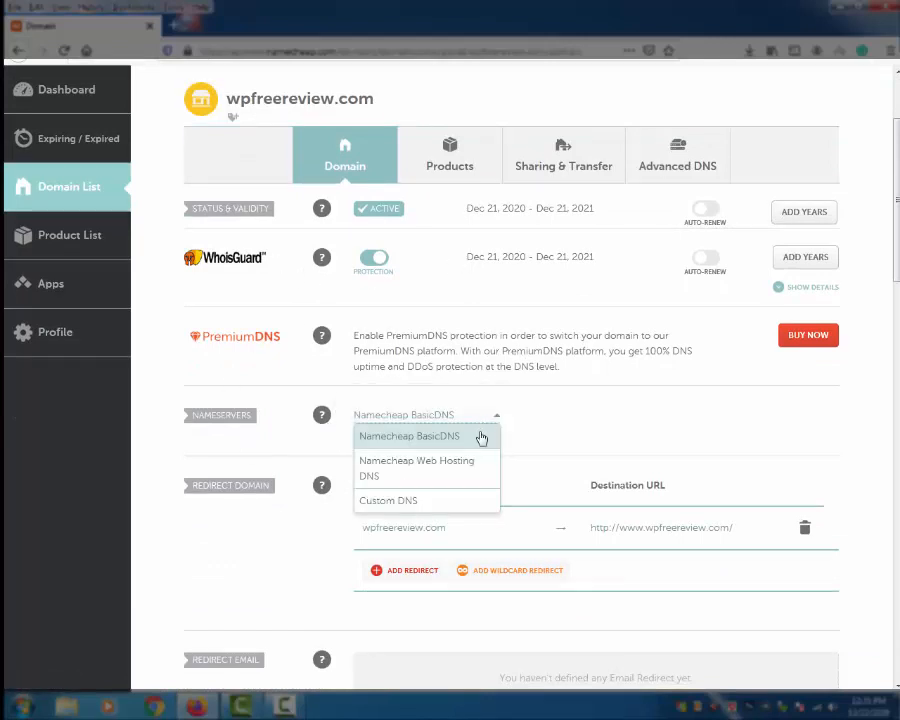
{"action": "left_click", "coordinate": [432, 471]}
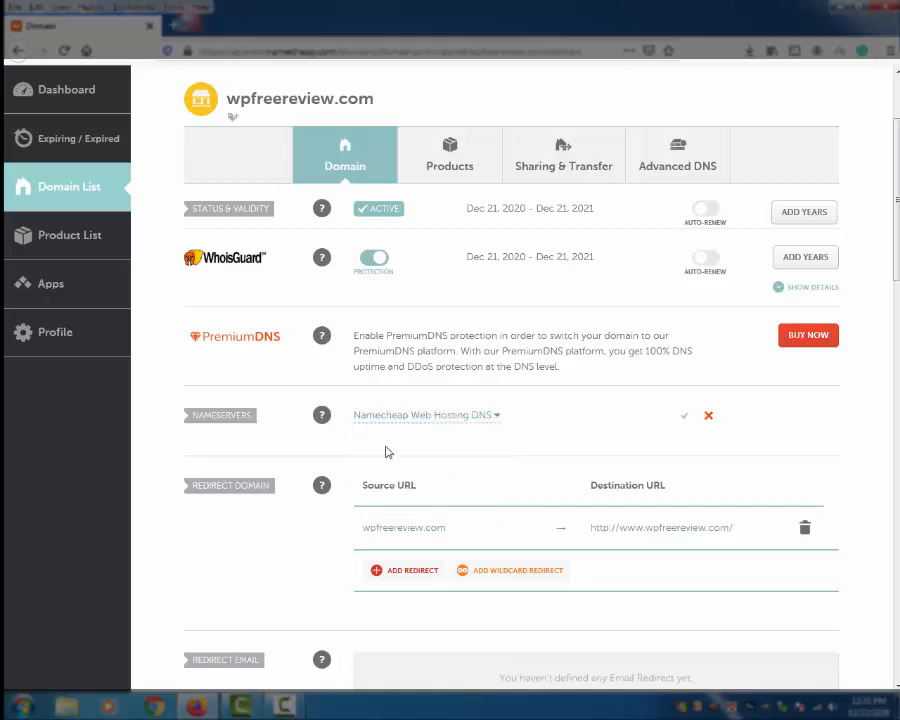
{"action": "left_click", "coordinate": [684, 416]}
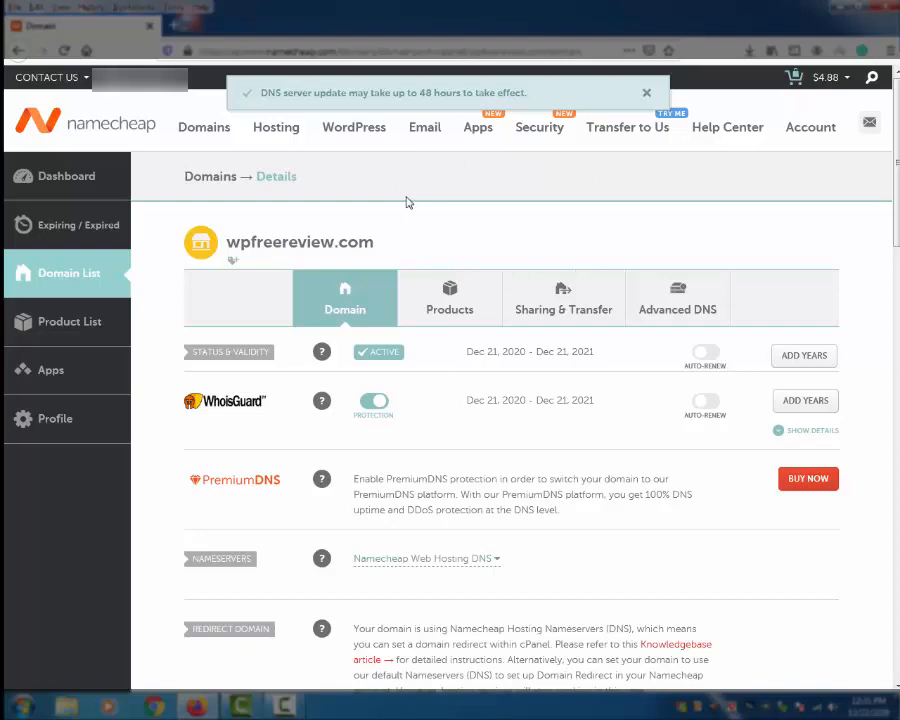
{"action": "scroll", "coordinate": [415, 202], "scroll_direction": "down", "scroll_amount": 1}
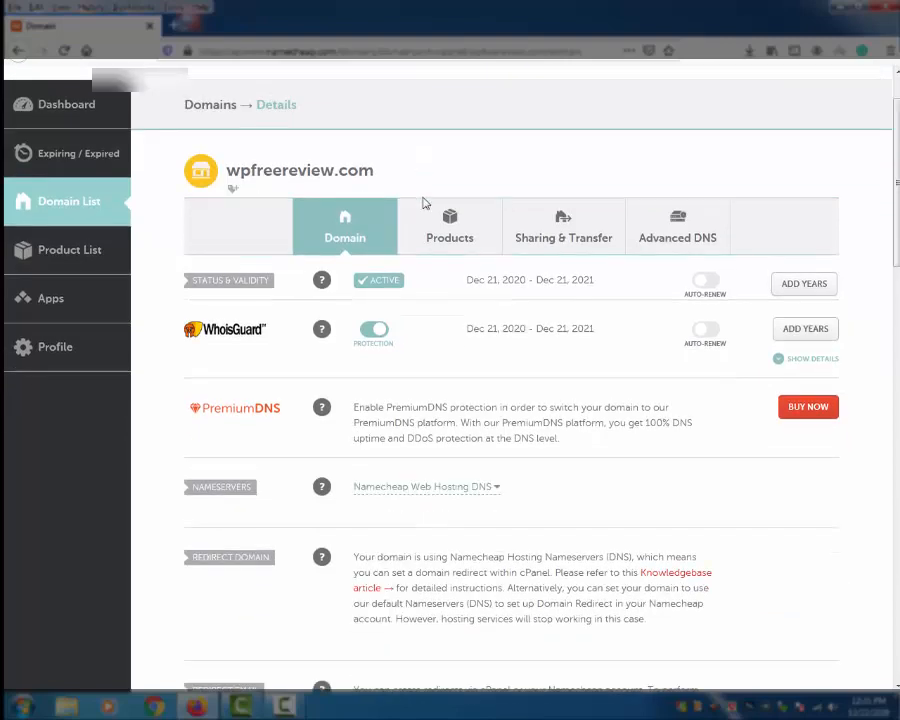
{"action": "scroll", "coordinate": [451, 407], "scroll_direction": "up", "scroll_amount": 1}
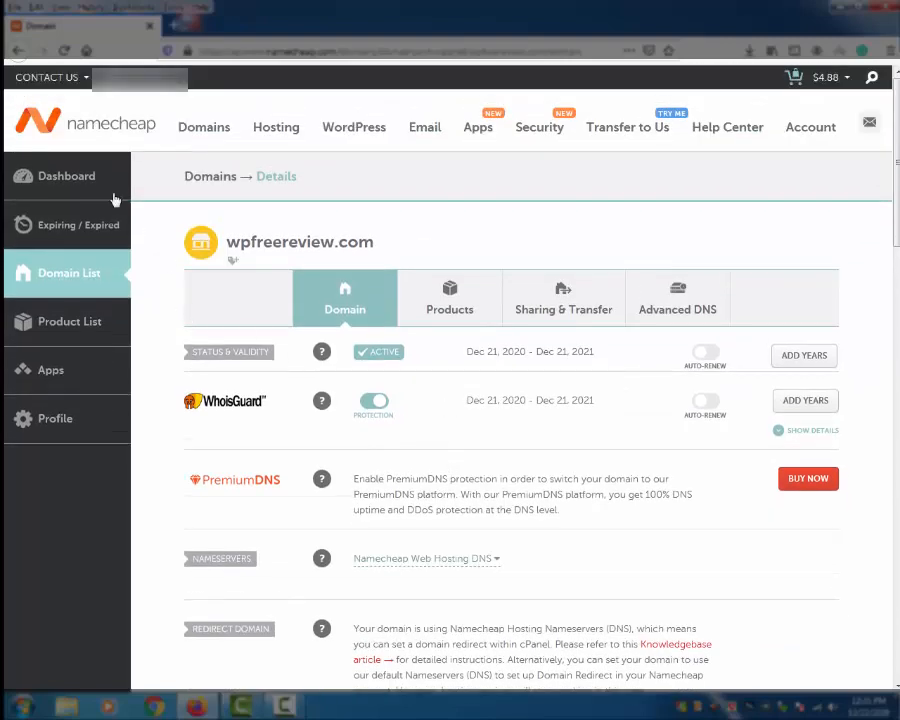
{"action": "left_click", "coordinate": [66, 177]}
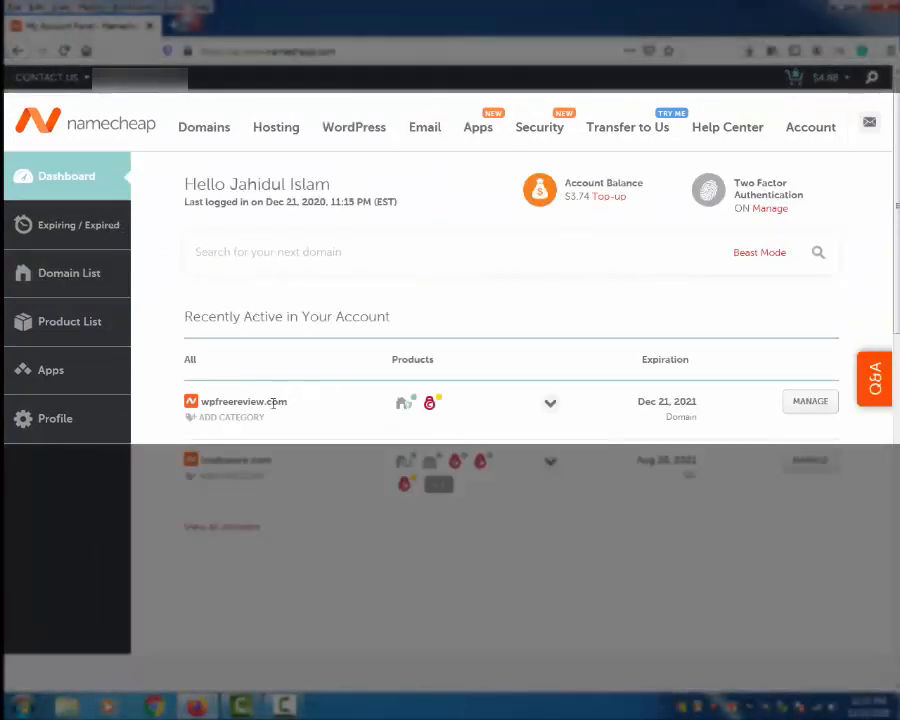
Step: Open the hosting's cPanel in a new browser tab and switch to it
{"action": "mouse_move", "coordinate": [430, 461]}
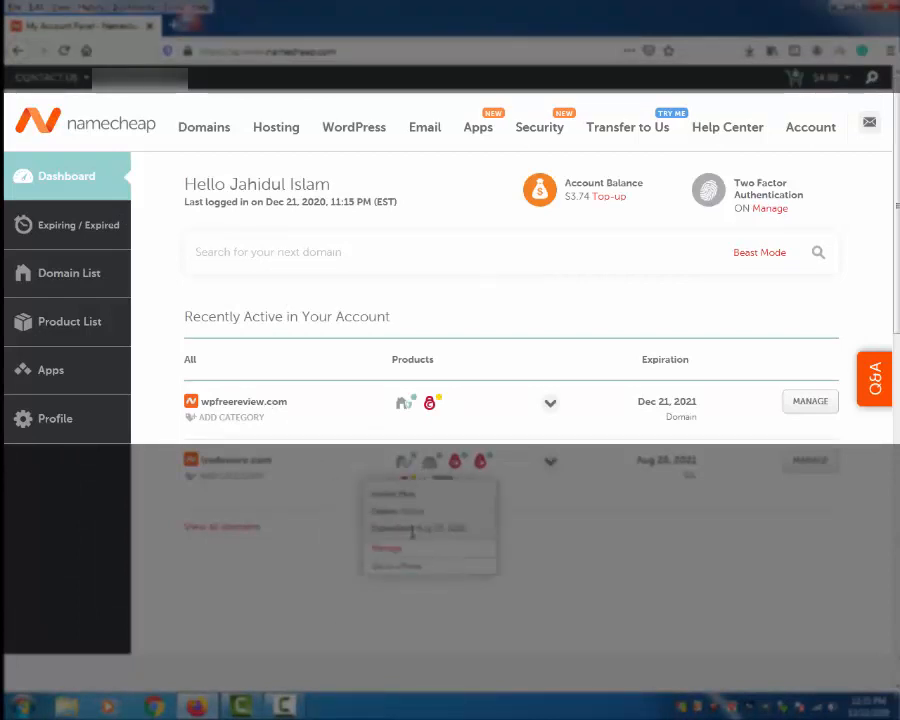
{"action": "right_click", "coordinate": [393, 572]}
{"action": "left_click", "coordinate": [432, 368]}
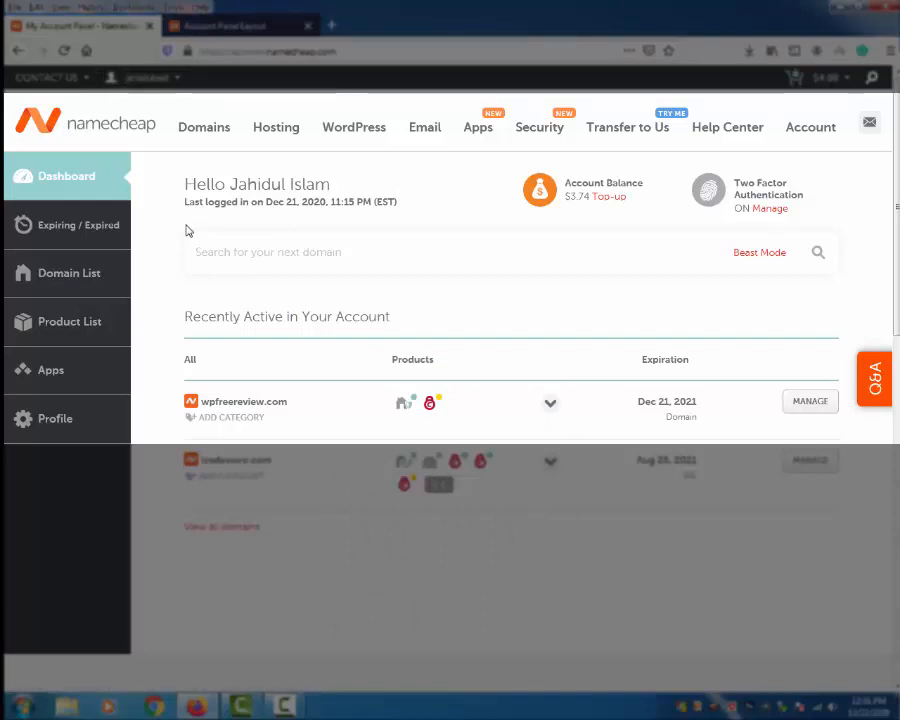
{"action": "key", "text": "ctrl+Tab"}
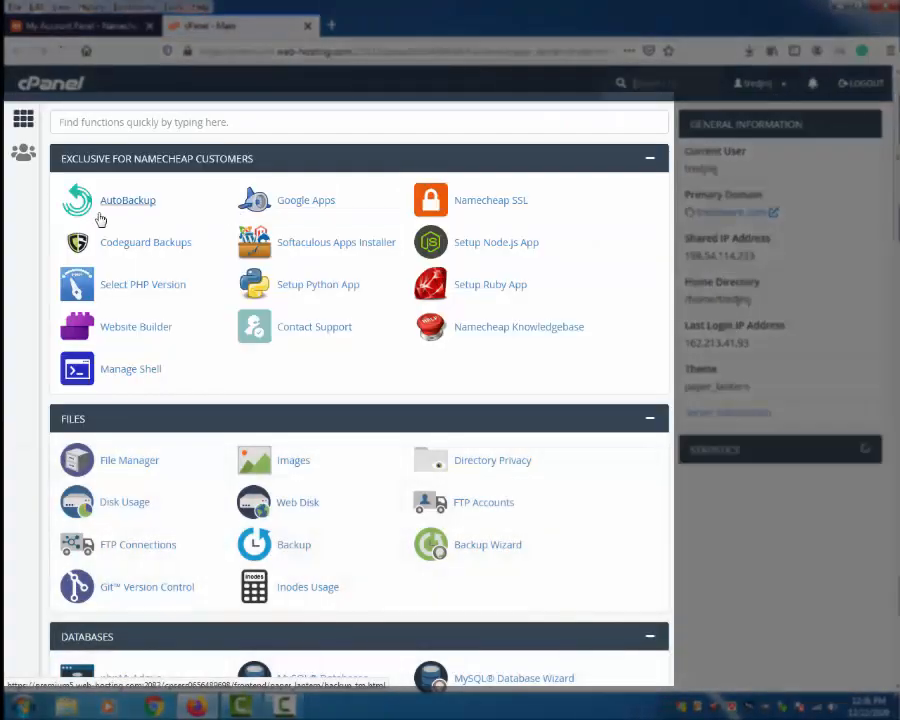
Step: Search cPanel functions for 'word' and open WordPress Manager by Softaculous
{"action": "left_click", "coordinate": [119, 121]}
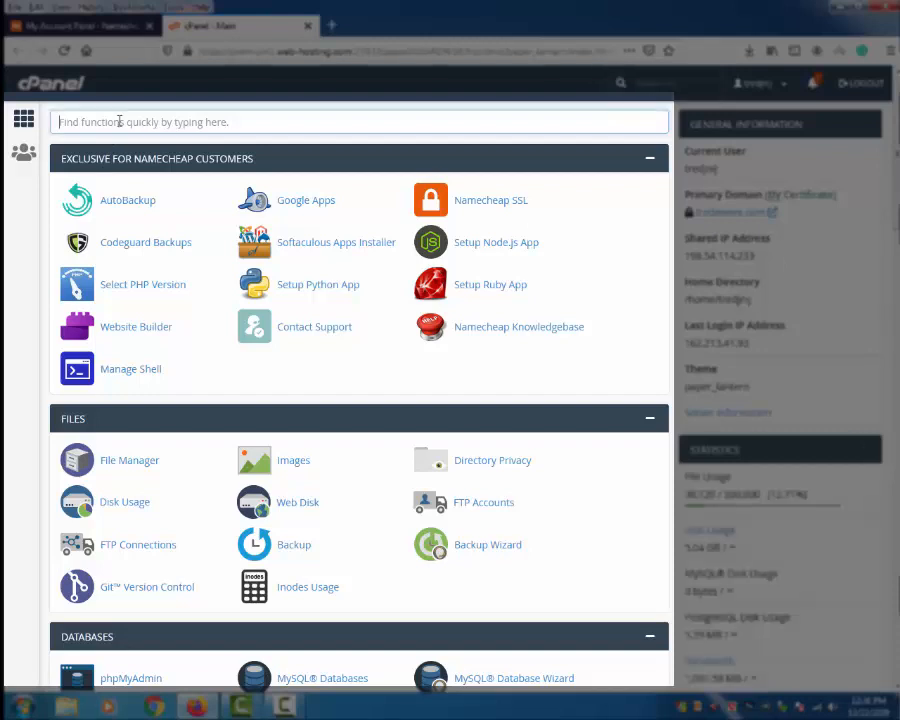
{"action": "type", "text": "wo"}
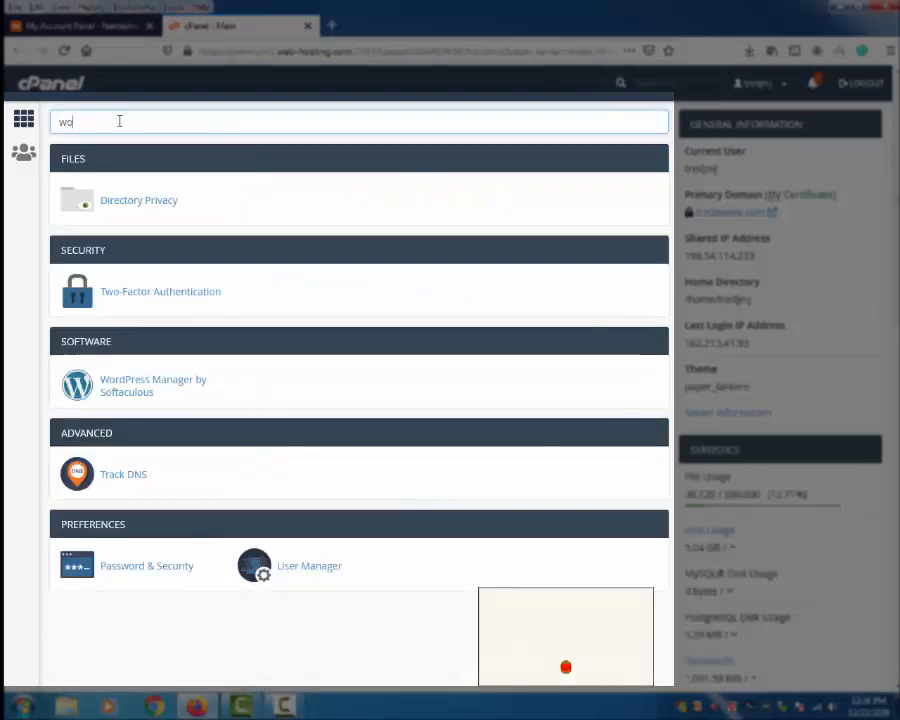
{"action": "type", "text": "rd"}
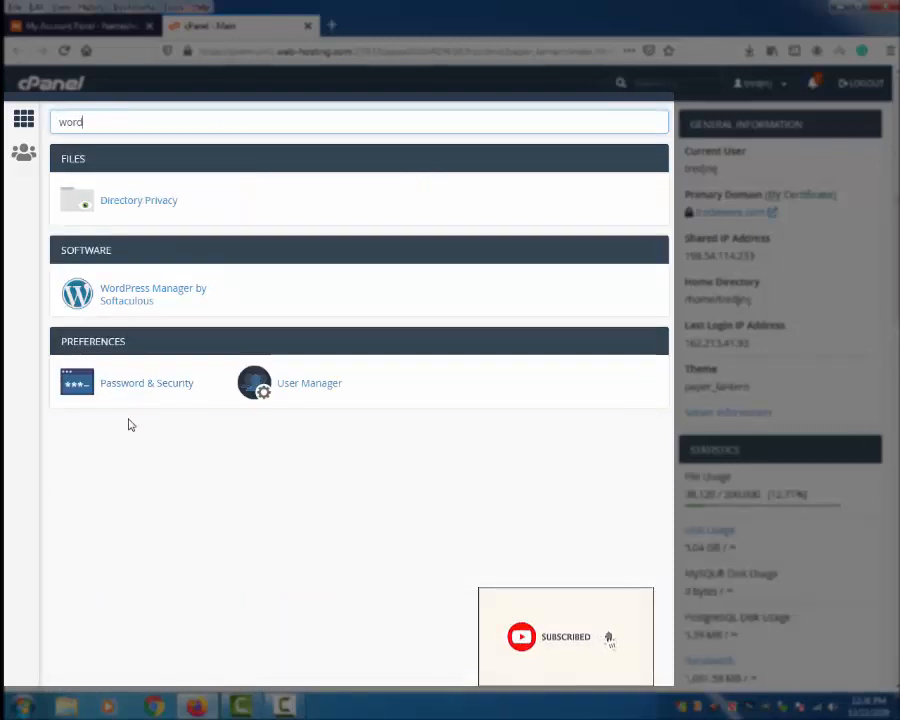
{"action": "left_click", "coordinate": [132, 292]}
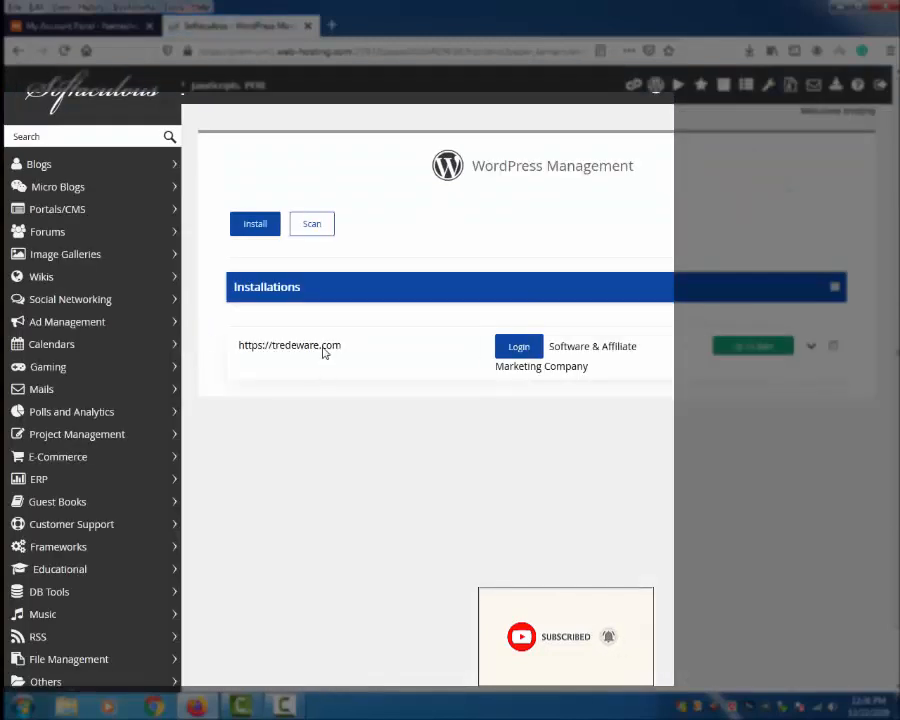
Step: Start a new WordPress install and inspect the domains available in Choose Domain
{"action": "left_click", "coordinate": [251, 229]}
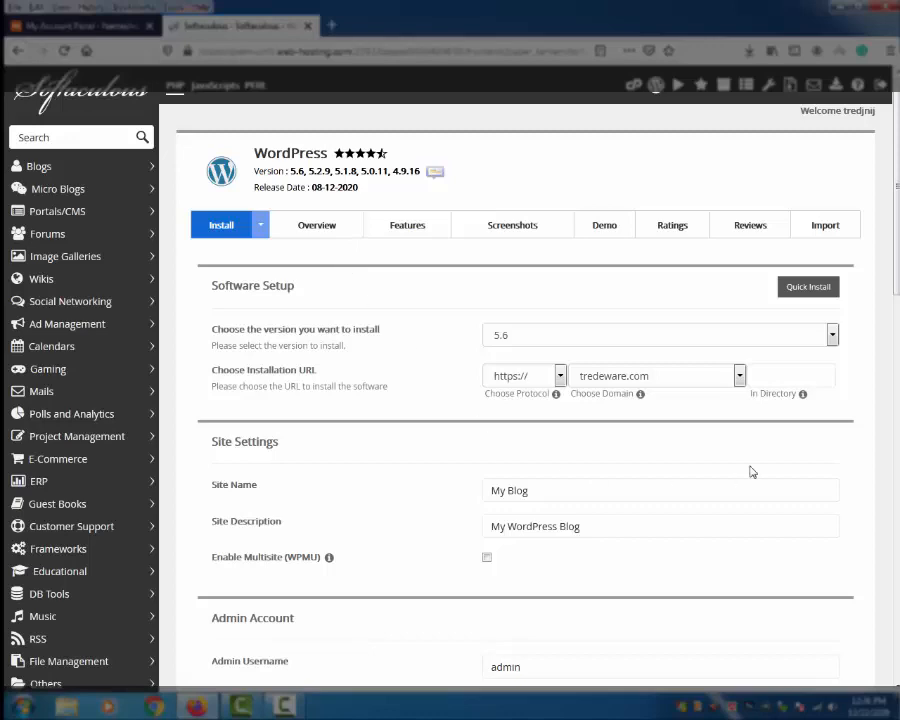
{"action": "left_click", "coordinate": [739, 376]}
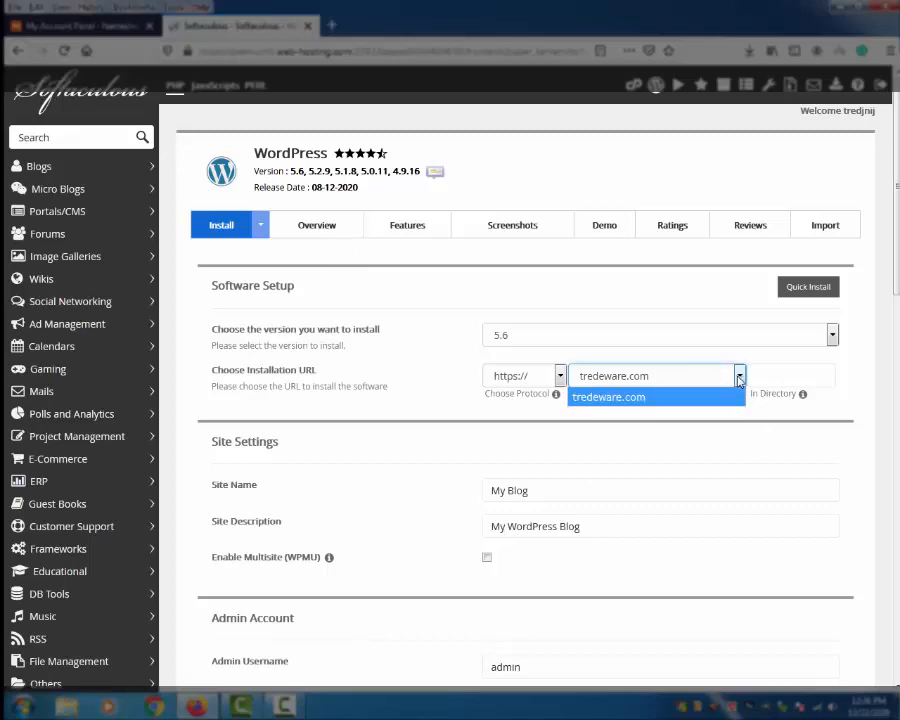
{"action": "left_click", "coordinate": [738, 377]}
{"action": "scroll", "coordinate": [690, 408], "scroll_direction": "down", "scroll_amount": 3}
{"action": "scroll", "coordinate": [681, 417], "scroll_direction": "up", "scroll_amount": 3}
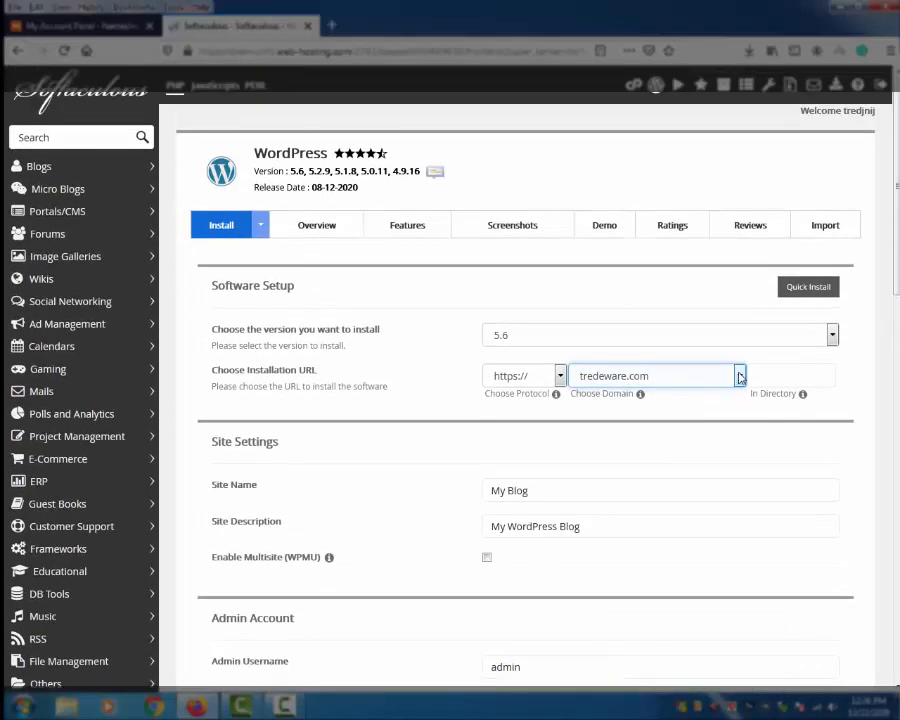
{"action": "left_click", "coordinate": [740, 377]}
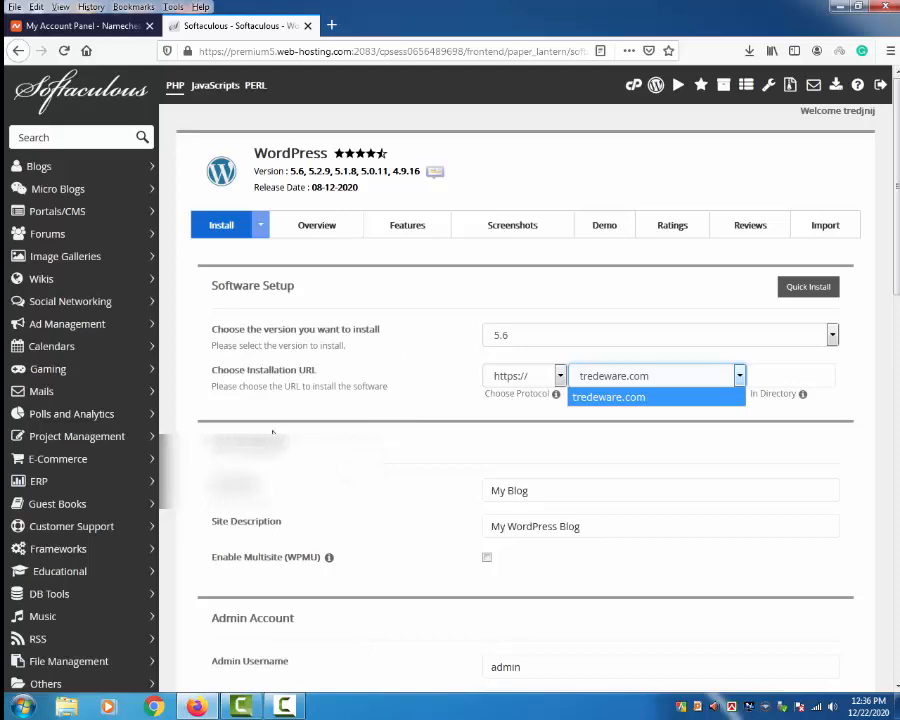
Step: Glance at the Namecheap dashboard tab, then go back twice to cPanel home
{"action": "left_click", "coordinate": [99, 27]}
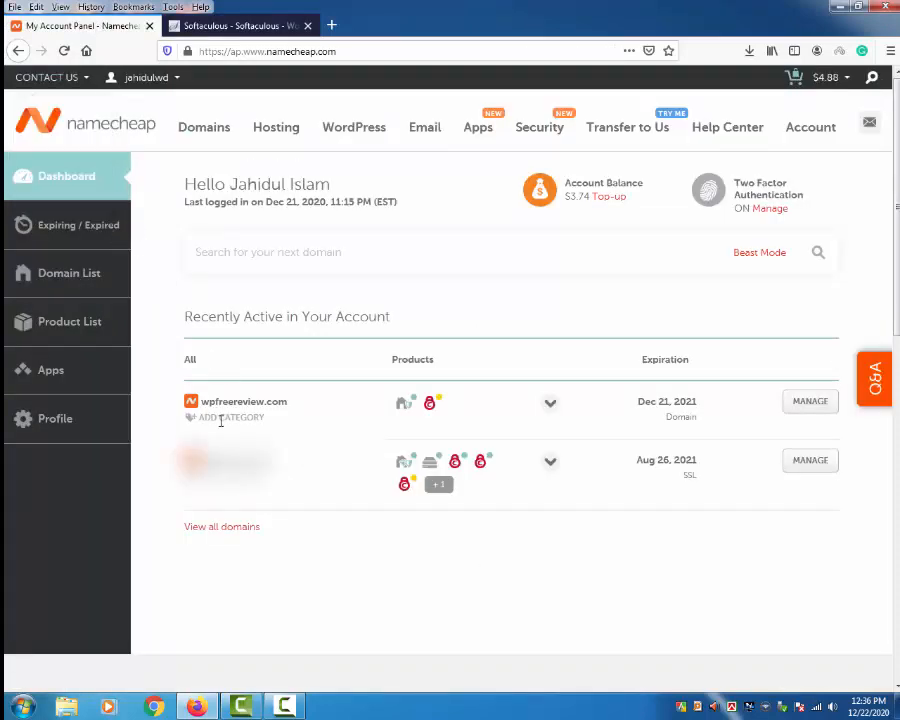
{"action": "left_click", "coordinate": [180, 25]}
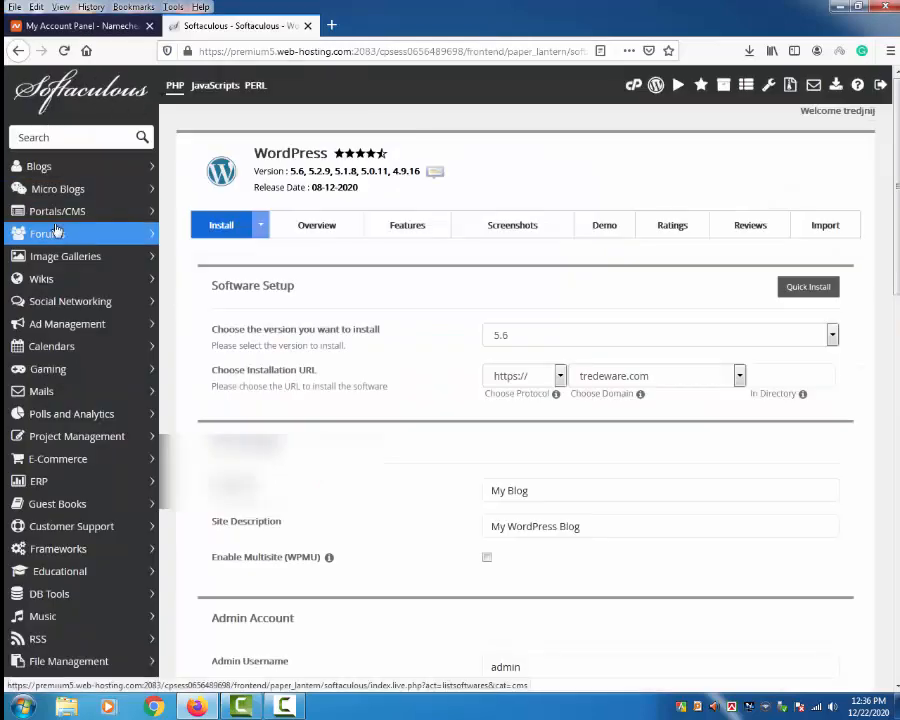
{"action": "left_click", "coordinate": [18, 50]}
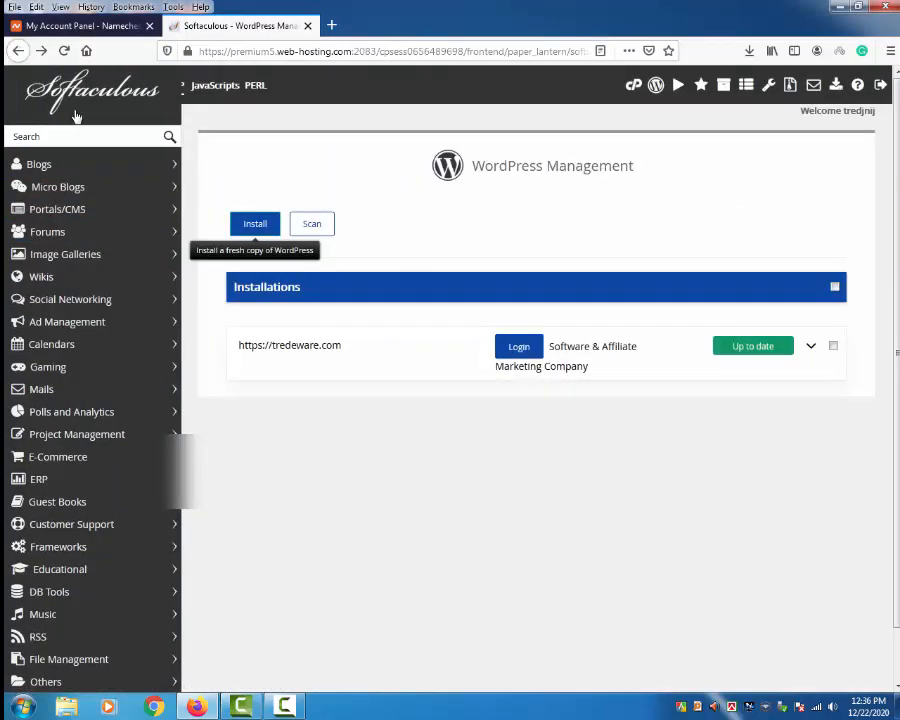
{"action": "left_click", "coordinate": [18, 50]}
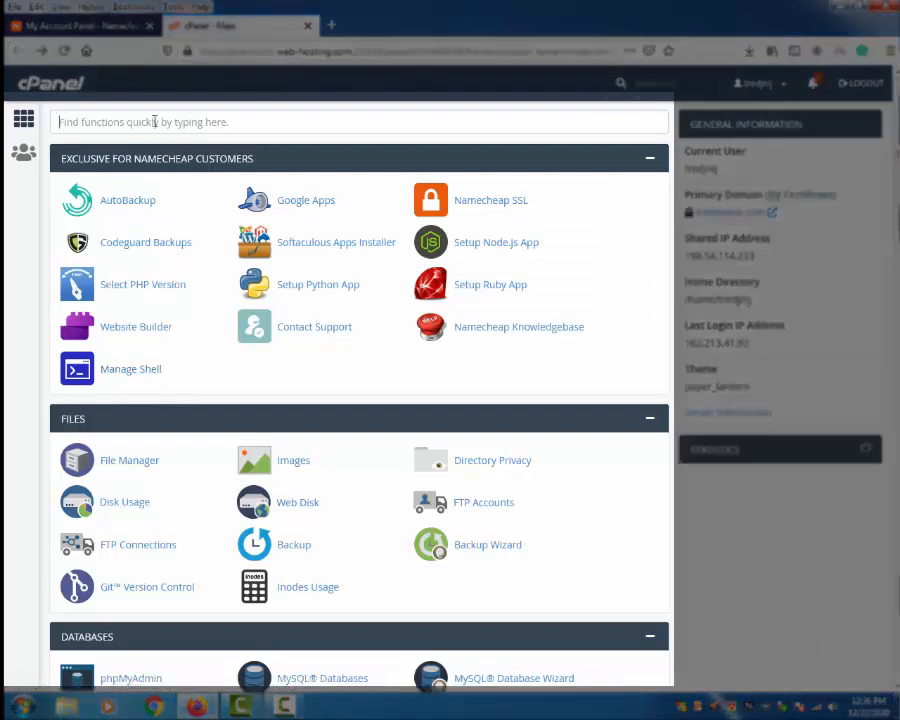
Step: Search cPanel for 'add' and open the Addon Domains page
{"action": "type", "text": "add"}
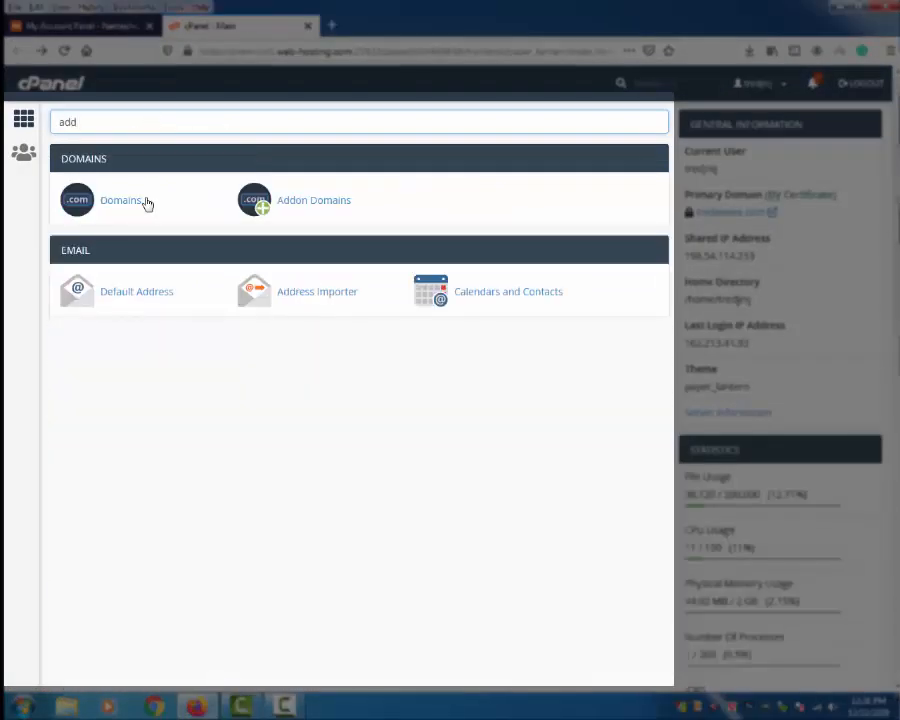
{"action": "left_click", "coordinate": [289, 205]}
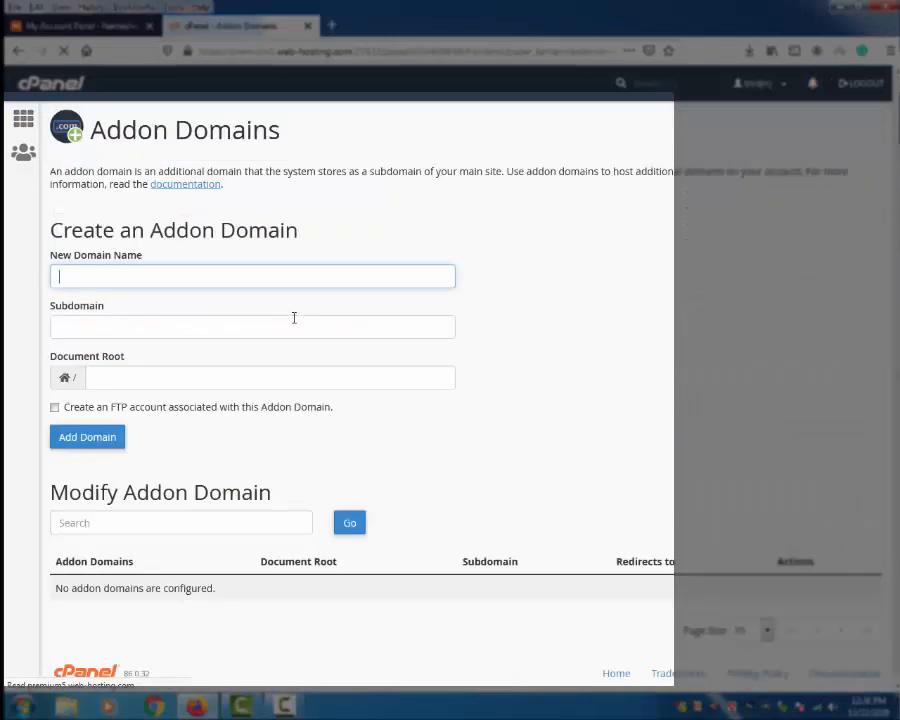
{"action": "left_click", "coordinate": [126, 374]}
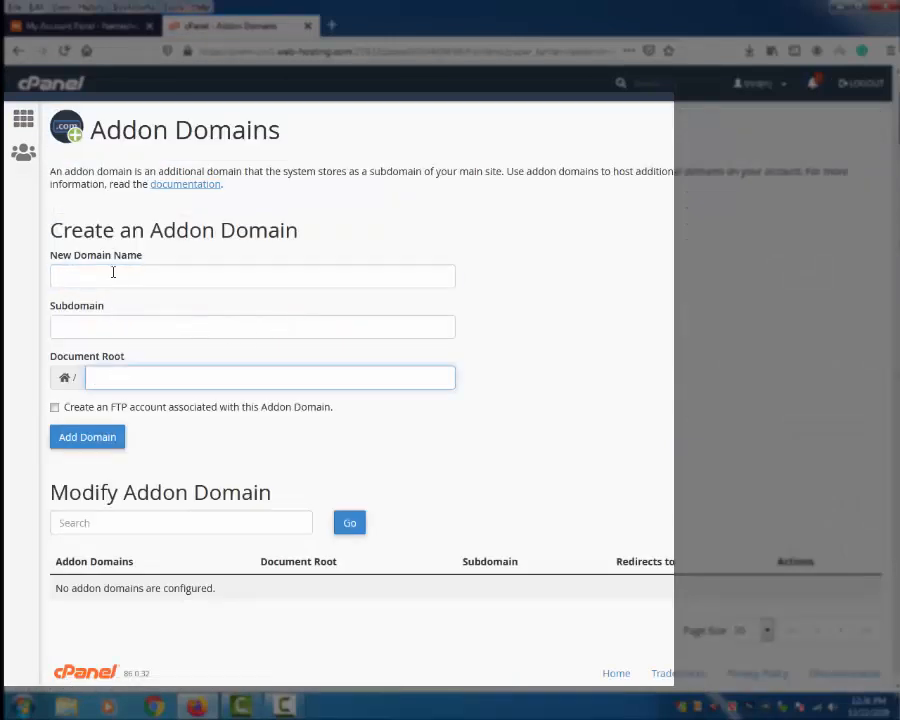
{"action": "left_click", "coordinate": [112, 272]}
Step: Copy wpfreereview.com from the Namecheap dashboard into the New Domain Name field
{"action": "left_click", "coordinate": [85, 25]}
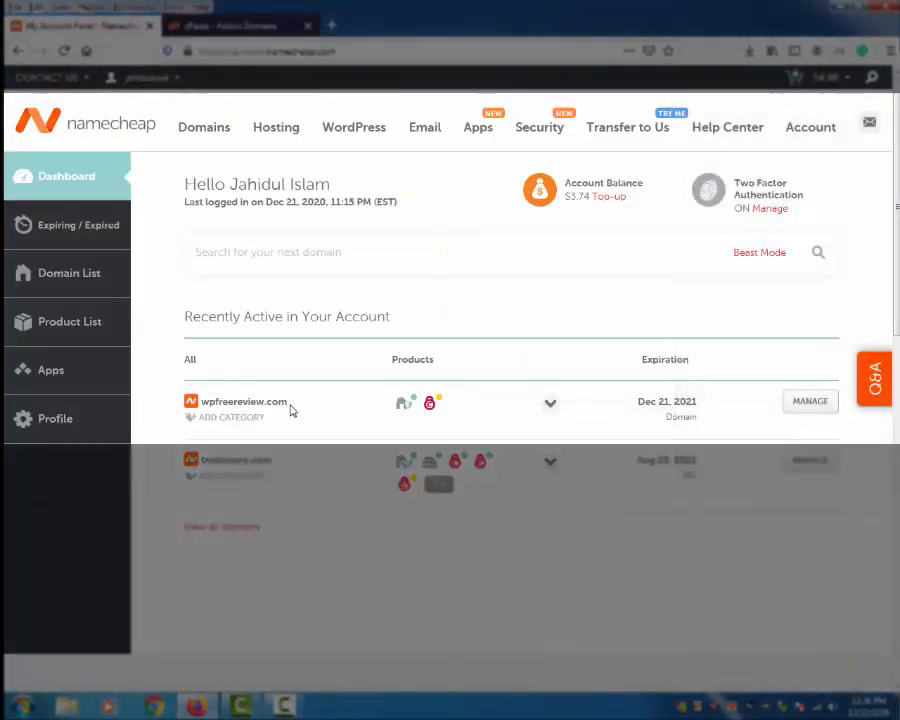
{"action": "left_click_drag", "start_coordinate": [290, 404], "coordinate": [208, 403]}
{"action": "key", "text": "ctrl+c"}
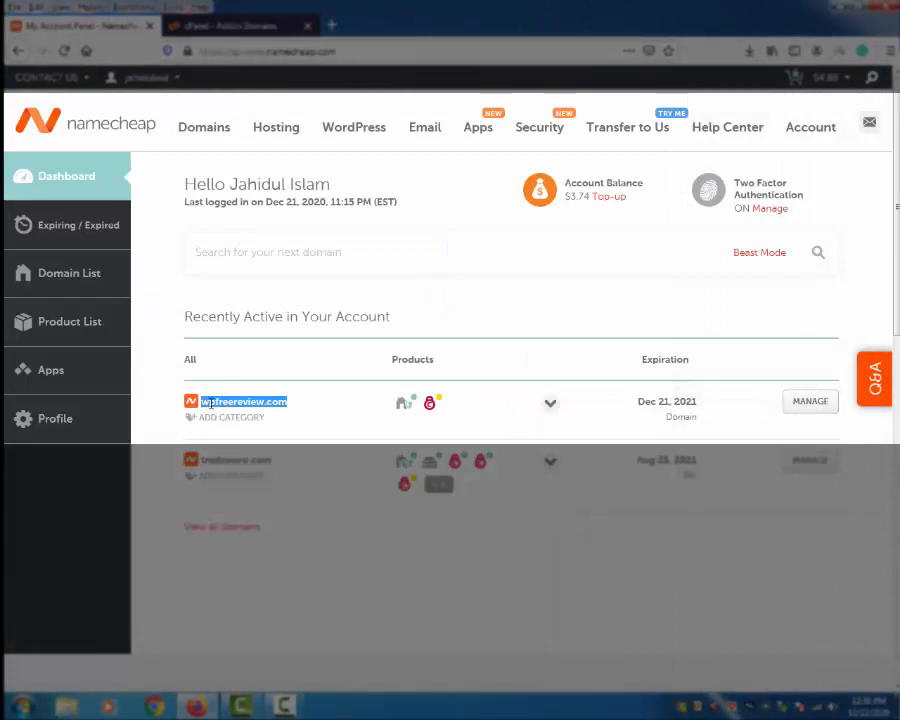
{"action": "left_click", "coordinate": [200, 25]}
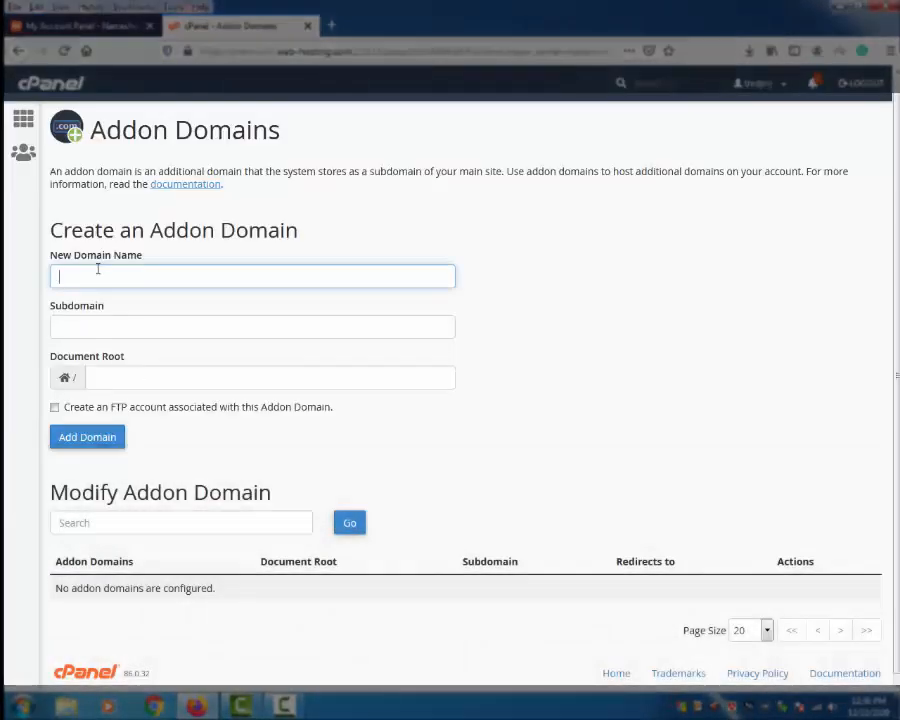
{"action": "left_click", "coordinate": [96, 266]}
{"action": "key", "text": "ctrl+v"}
Step: Set the document root to public_html/wpfreereview.com and add the domain
{"action": "left_click", "coordinate": [124, 322]}
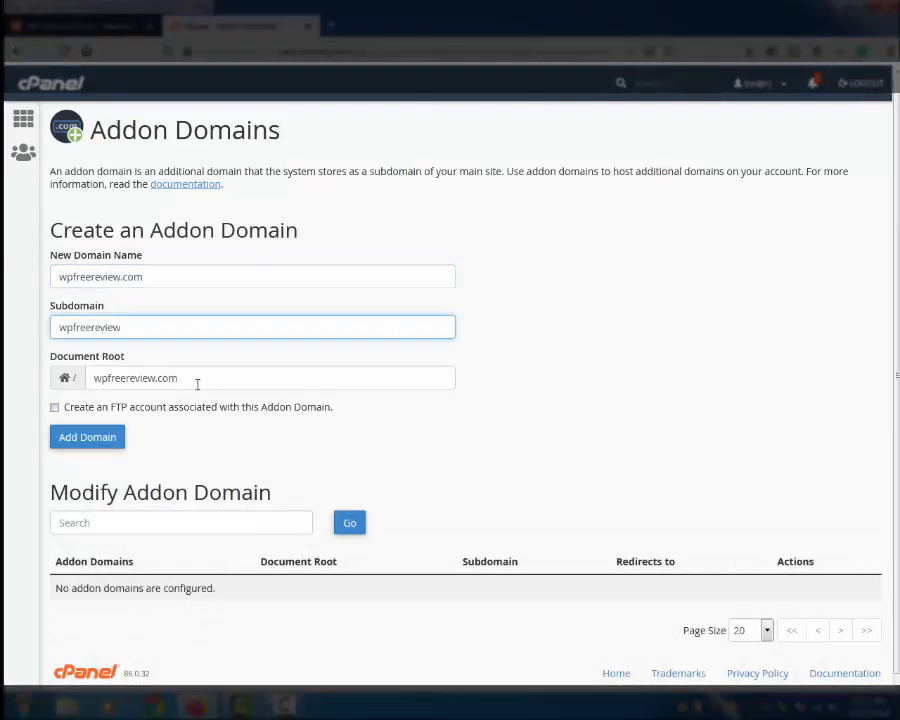
{"action": "key", "text": "Tab"}
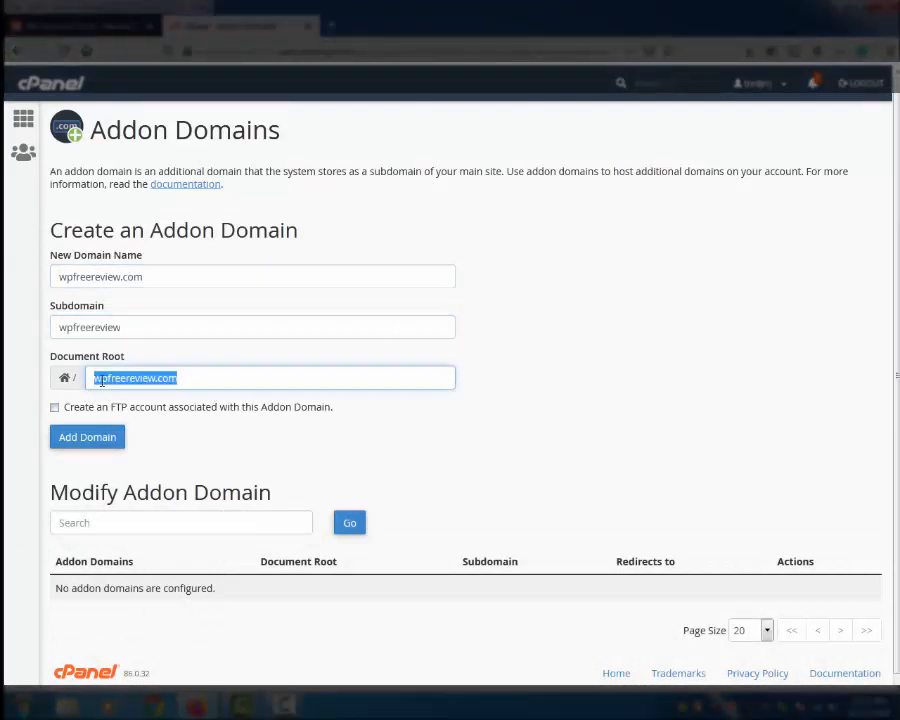
{"action": "left_click", "coordinate": [95, 380]}
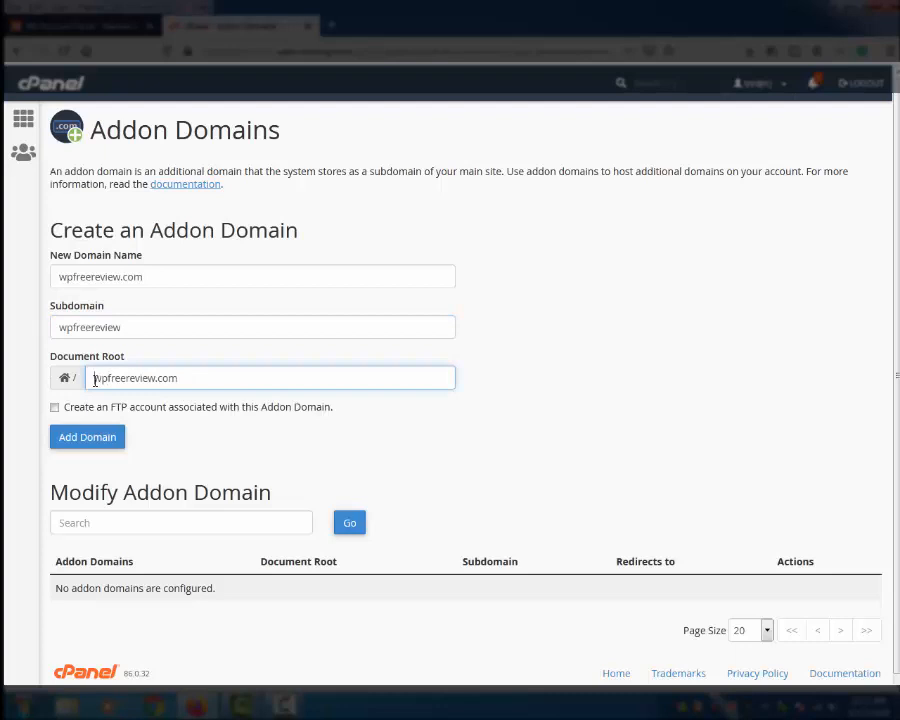
{"action": "type", "text": "public"}
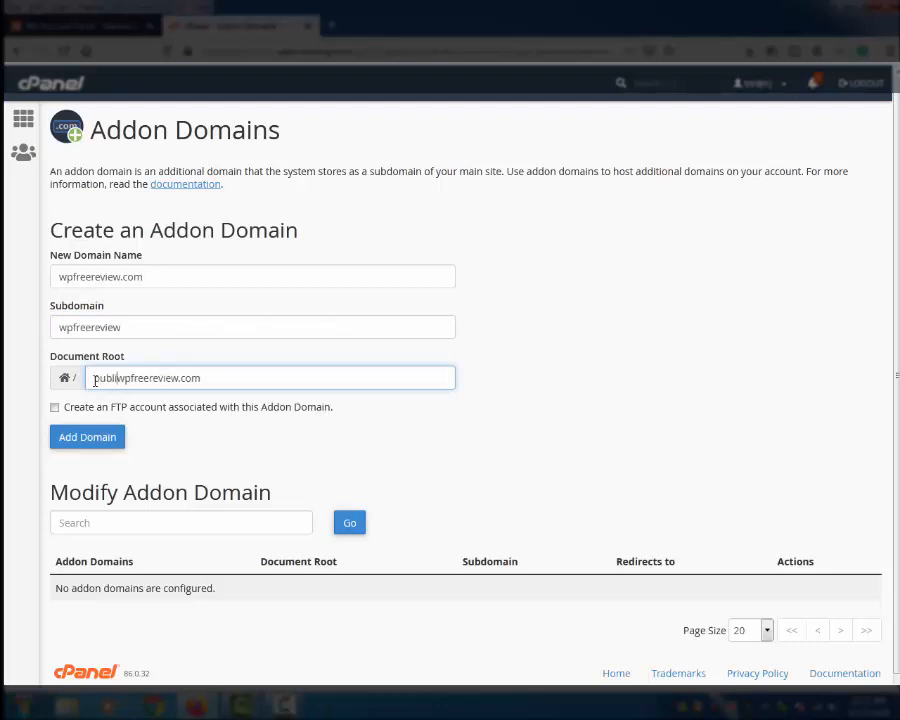
{"action": "type", "text": "_htm"}
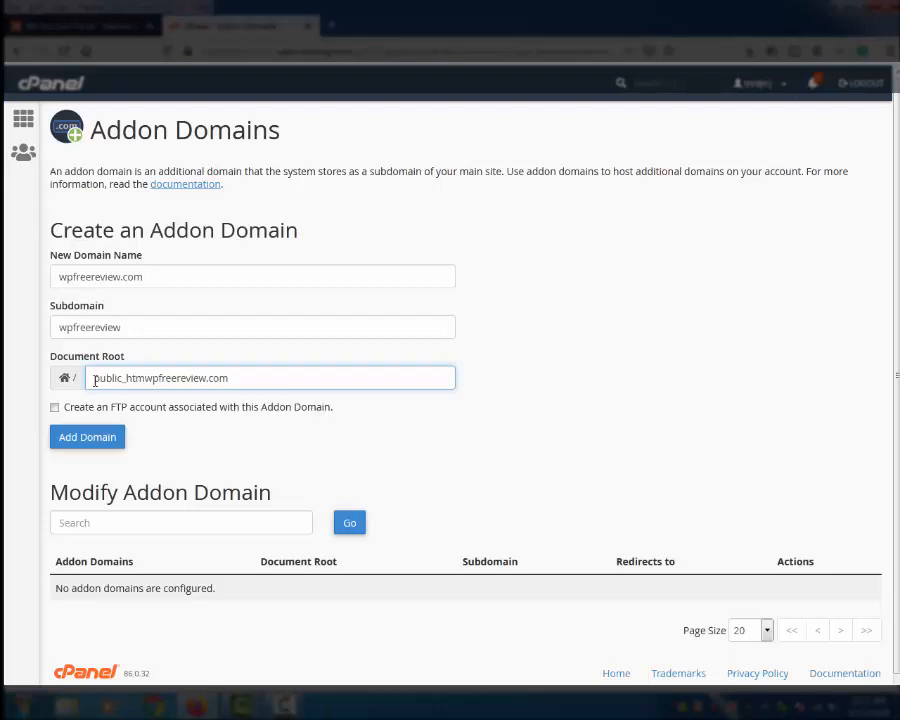
{"action": "type", "text": "l/"}
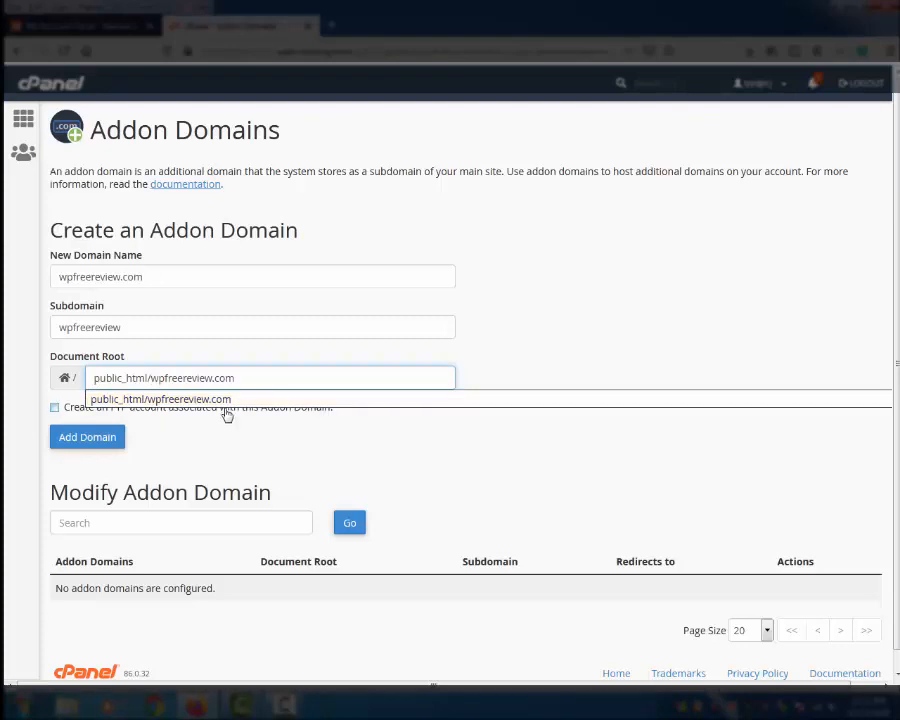
{"action": "left_click", "coordinate": [230, 400]}
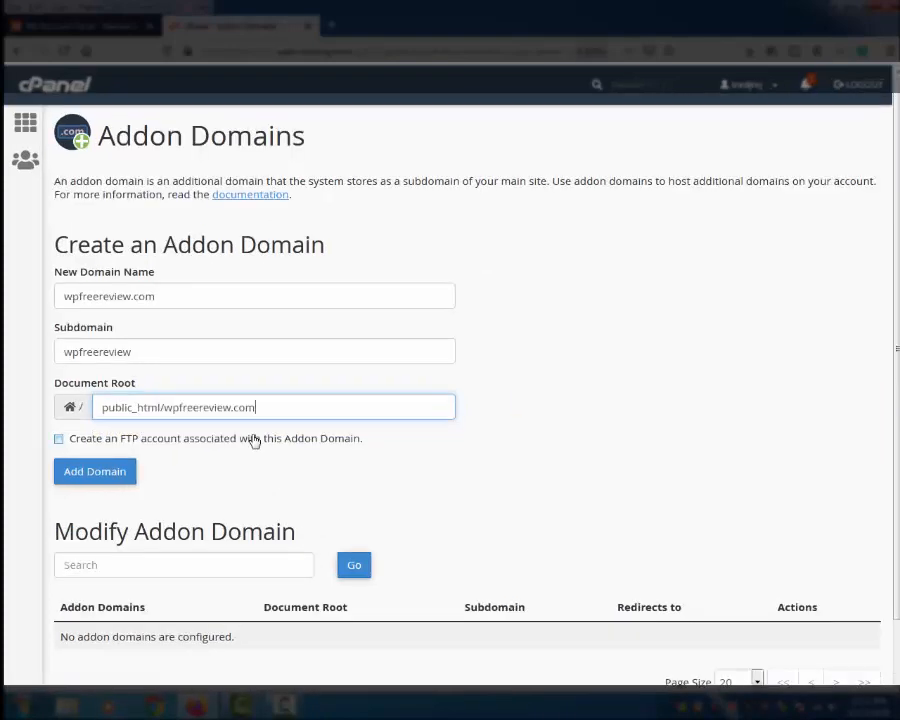
{"action": "scroll", "coordinate": [200, 420], "scroll_direction": "down", "scroll_amount": 2}
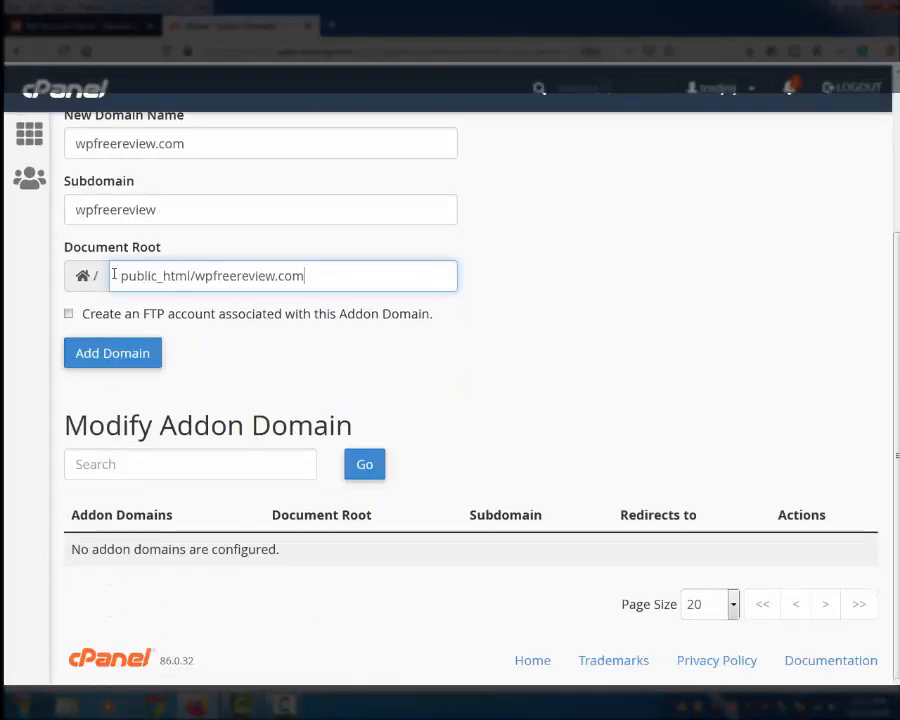
{"action": "left_click_drag", "start_coordinate": [114, 275], "coordinate": [357, 348]}
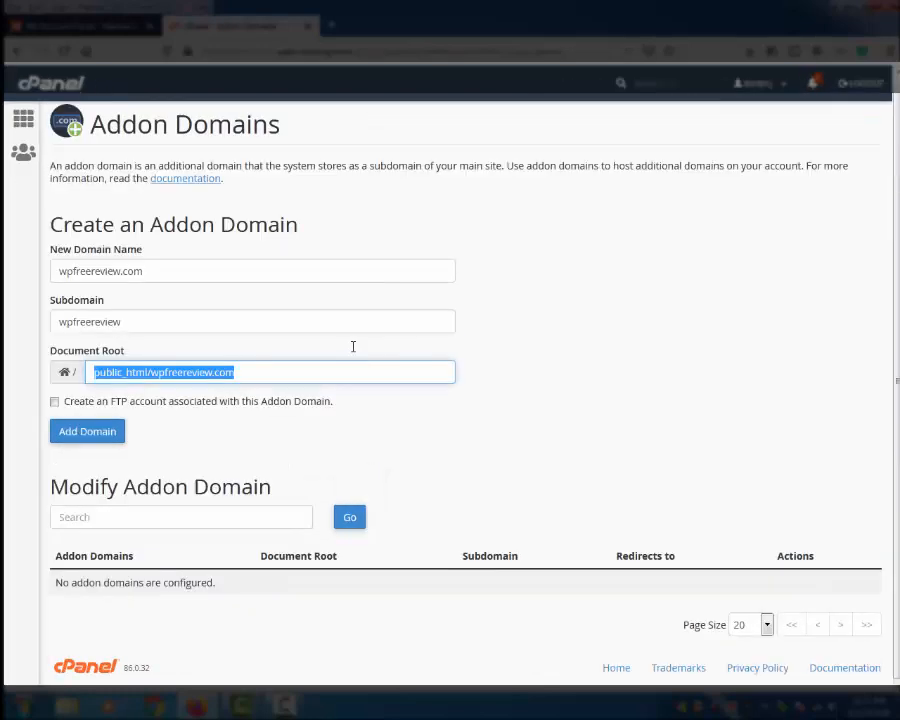
{"action": "left_click", "coordinate": [62, 405]}
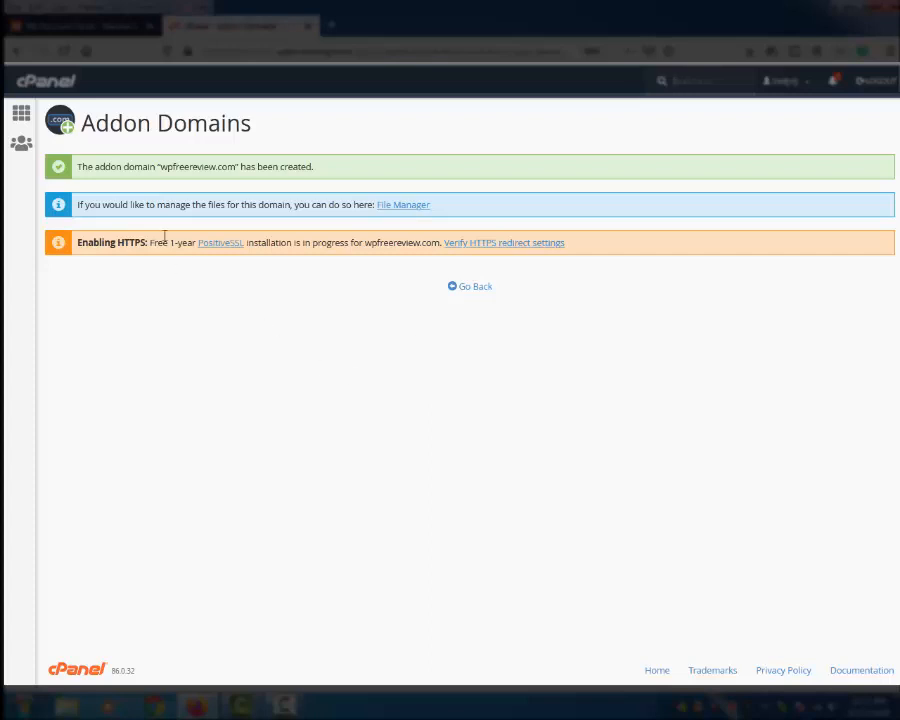
Step: Copy wpfreereview.com from the dashboard and load it in a new browser tab
{"action": "left_click_drag", "start_coordinate": [82, 167], "coordinate": [388, 182]}
{"action": "left_click", "coordinate": [343, 144]}
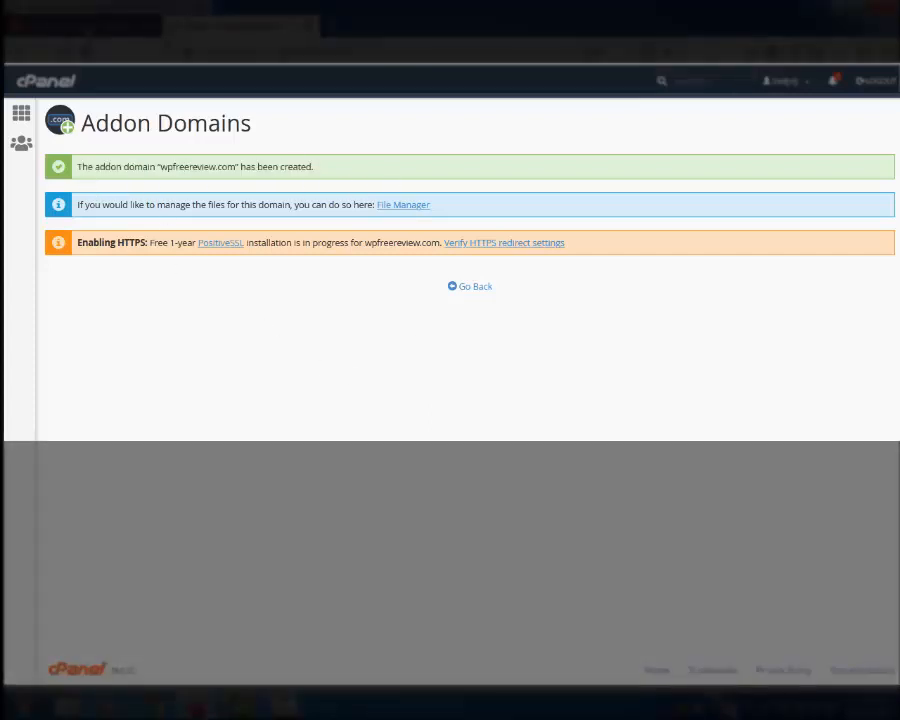
{"action": "left_click", "coordinate": [88, 27]}
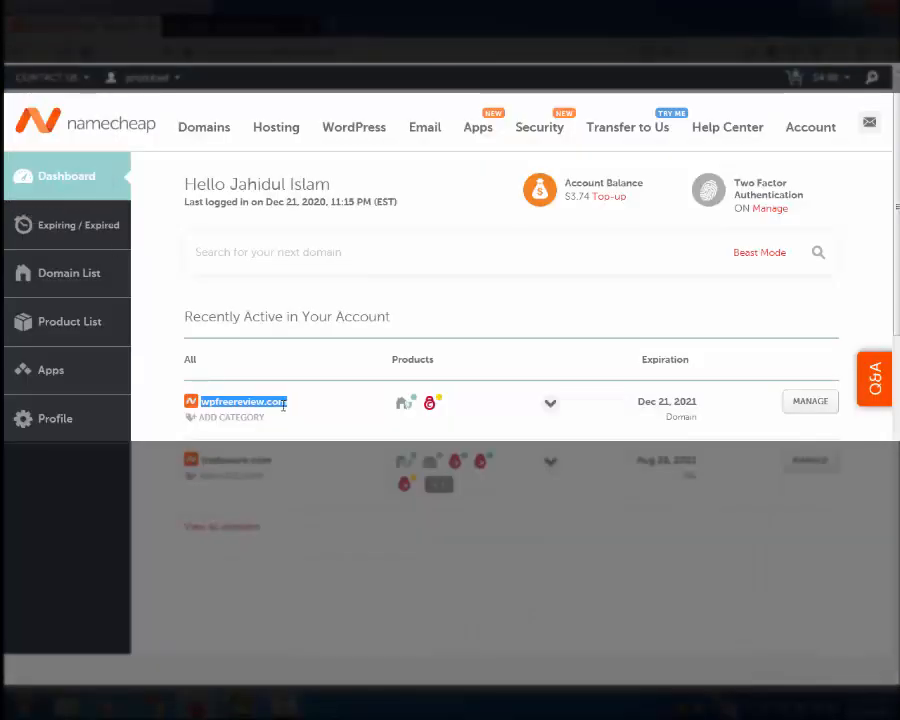
{"action": "left_click_drag", "start_coordinate": [298, 407], "coordinate": [209, 405]}
{"action": "right_click", "coordinate": [213, 402]}
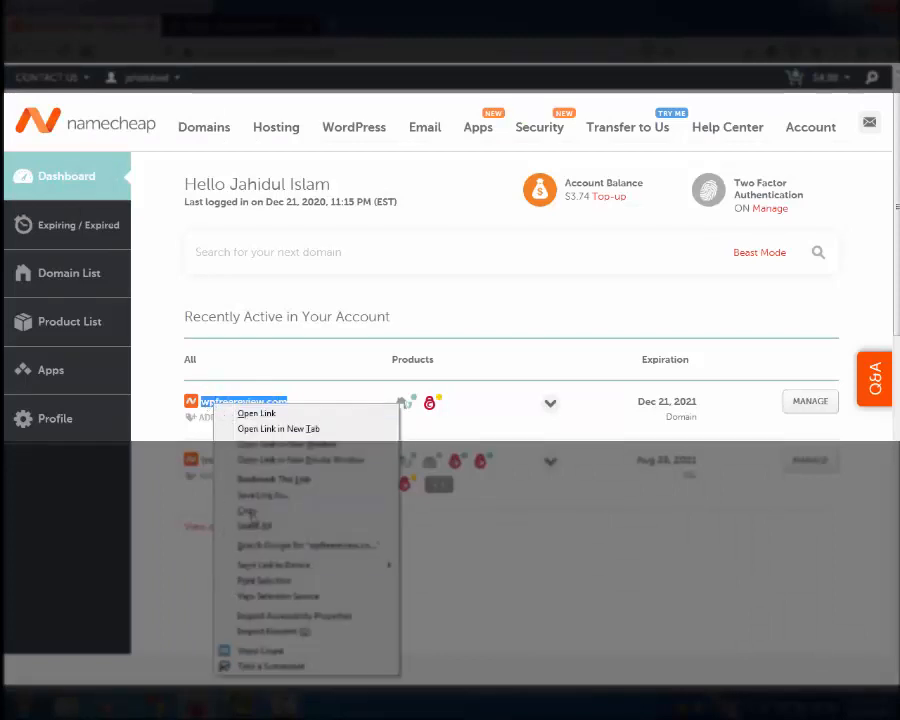
{"action": "left_click", "coordinate": [251, 510]}
{"action": "left_click", "coordinate": [332, 26]}
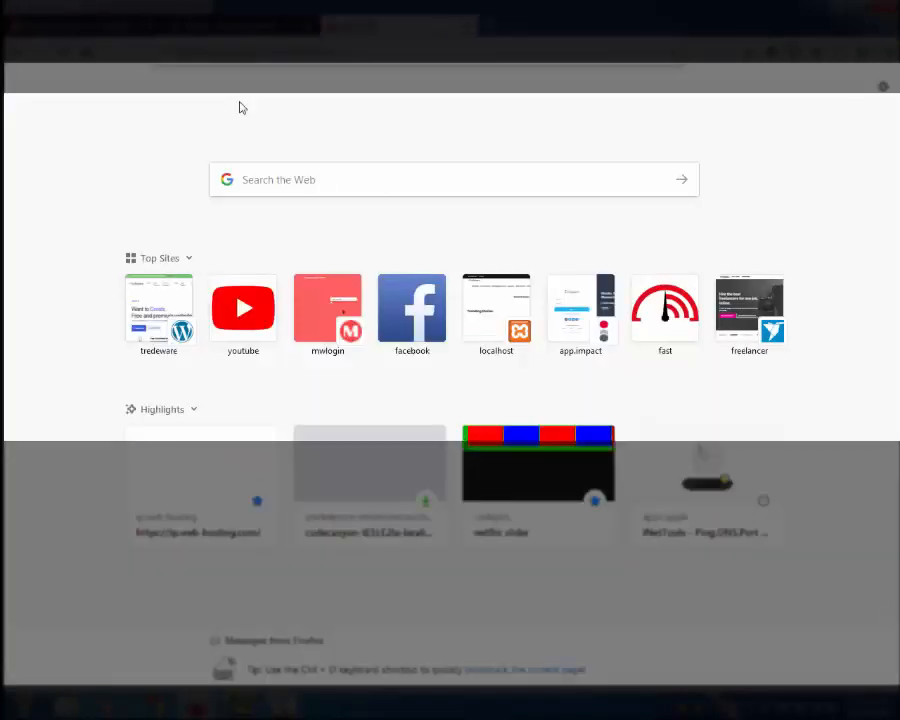
{"action": "key", "text": "ctrl+v"}
{"action": "key", "text": "Return"}
Step: Return to cPanel, search 'word', open Softaculous WordPress management and start a new install
{"action": "left_click", "coordinate": [236, 33]}
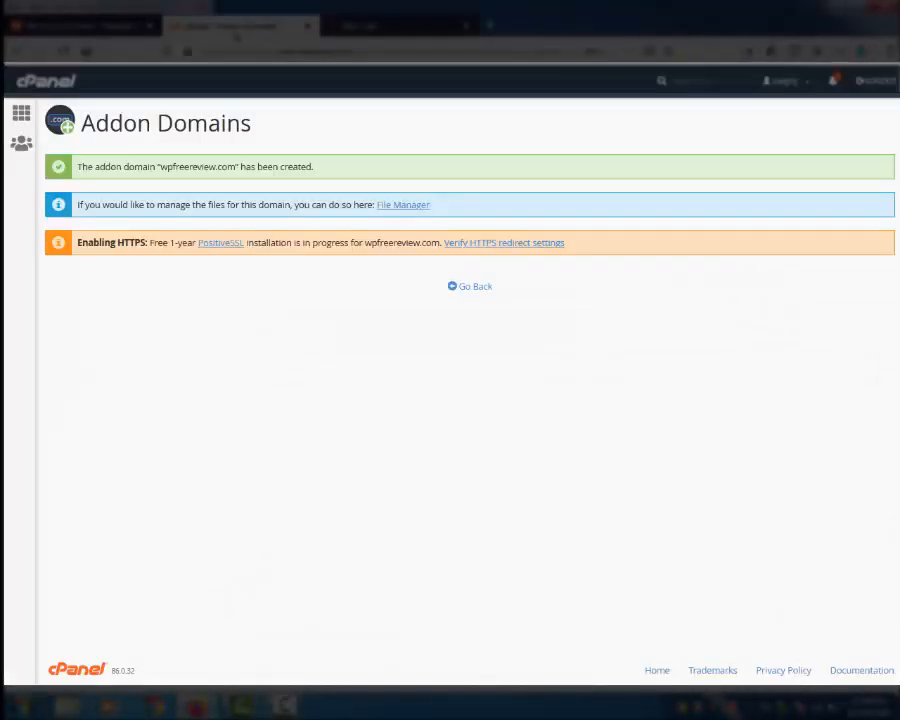
{"action": "left_click", "coordinate": [21, 114]}
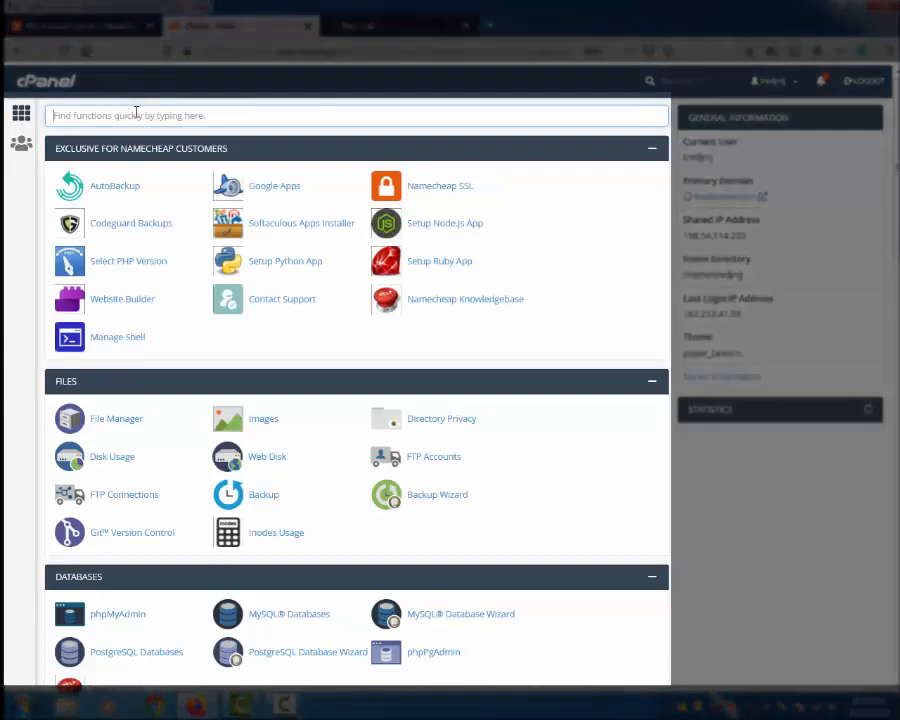
{"action": "type", "text": "word"}
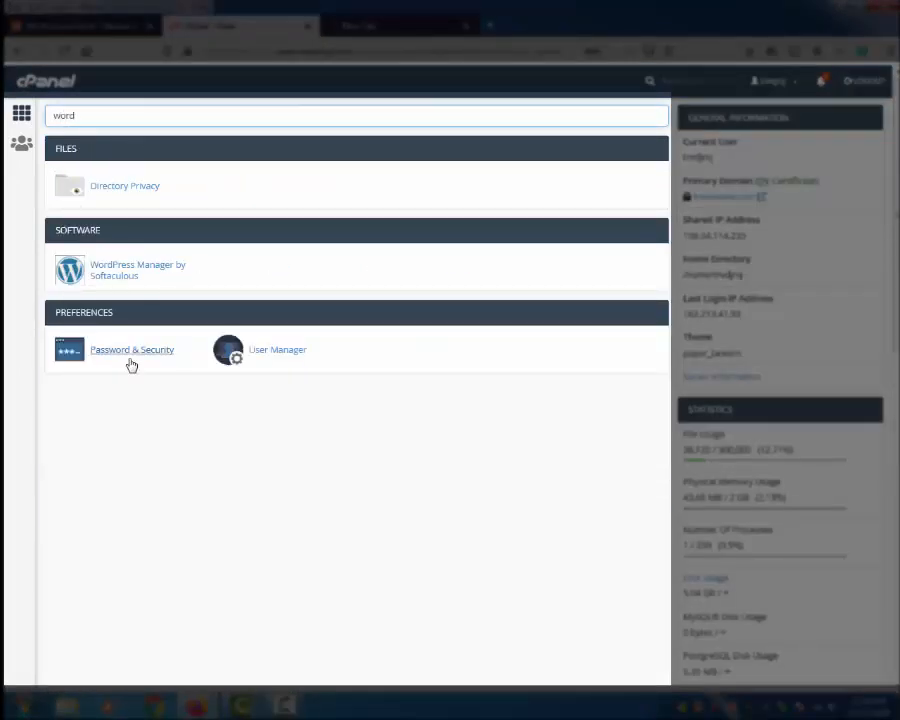
{"action": "left_click", "coordinate": [104, 266]}
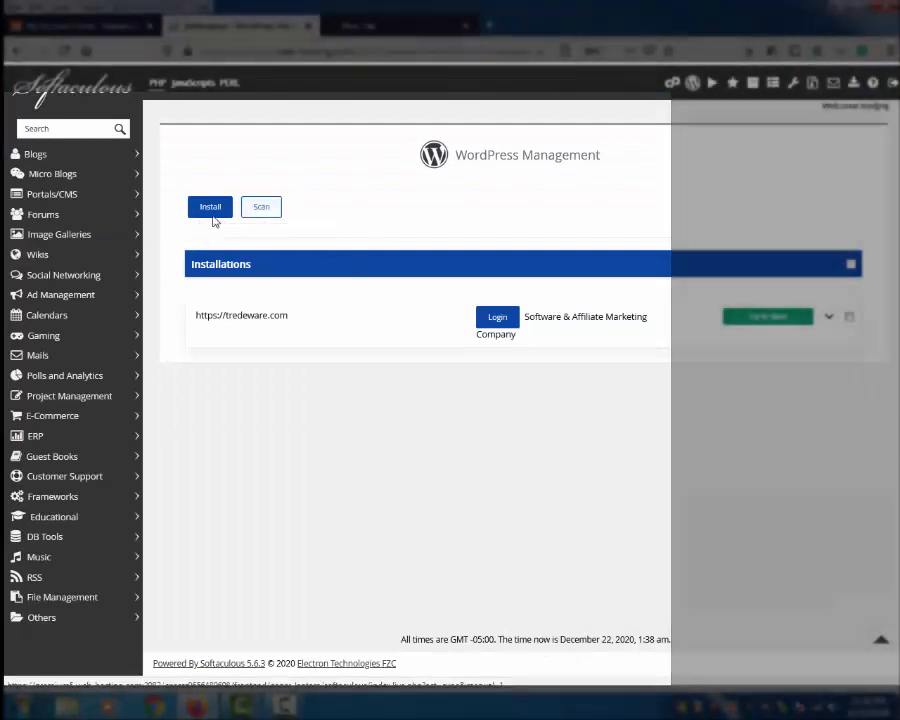
{"action": "left_click", "coordinate": [209, 212]}
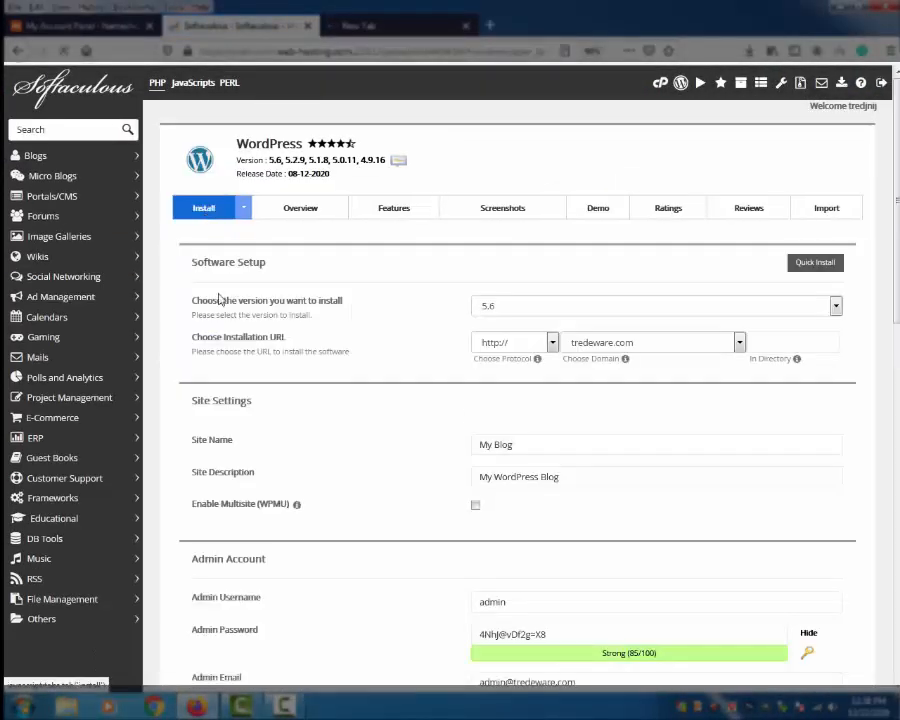
{"action": "left_click", "coordinate": [740, 344]}
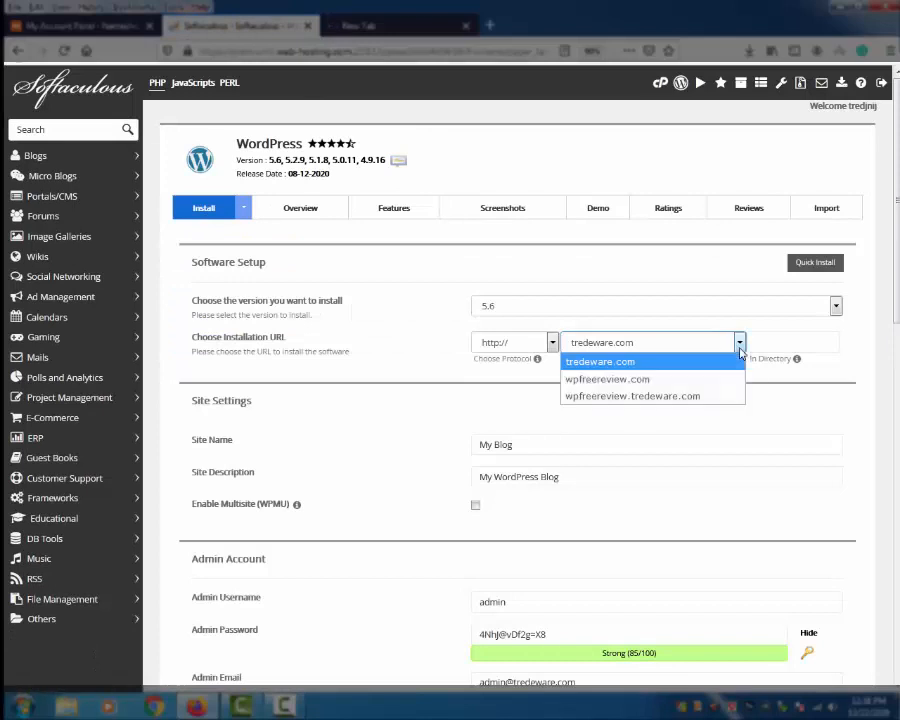
{"action": "left_click", "coordinate": [646, 380]}
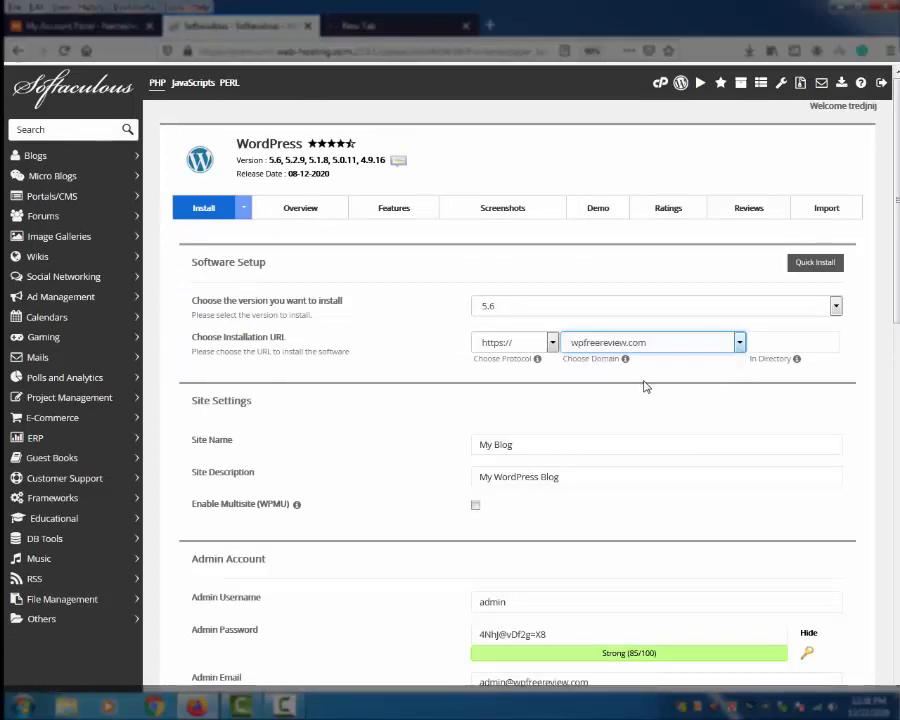
{"action": "left_click", "coordinate": [551, 345]}
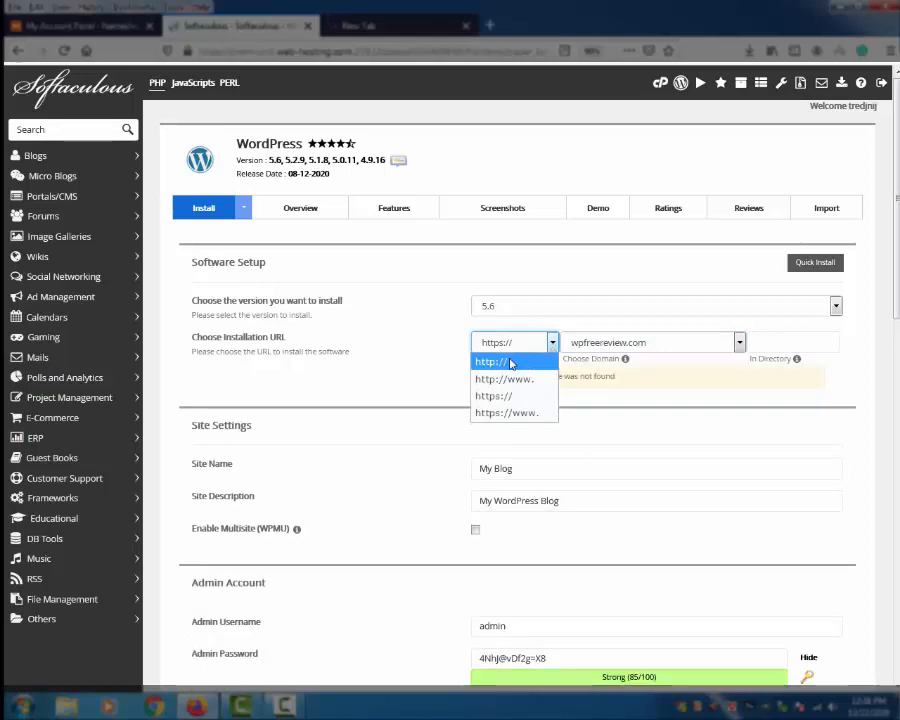
{"action": "left_click", "coordinate": [511, 363]}
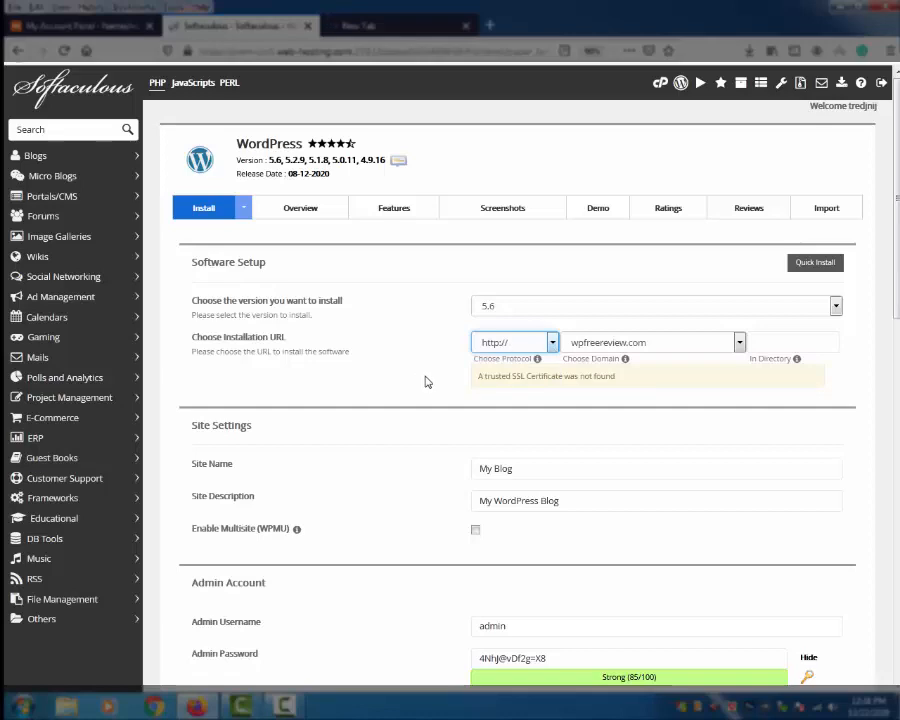
{"action": "scroll", "coordinate": [425, 380], "scroll_direction": "down", "scroll_amount": 3}
{"action": "scroll", "coordinate": [424, 378], "scroll_direction": "up", "scroll_amount": 3}
{"action": "scroll", "coordinate": [622, 338], "scroll_direction": "down", "scroll_amount": 1}
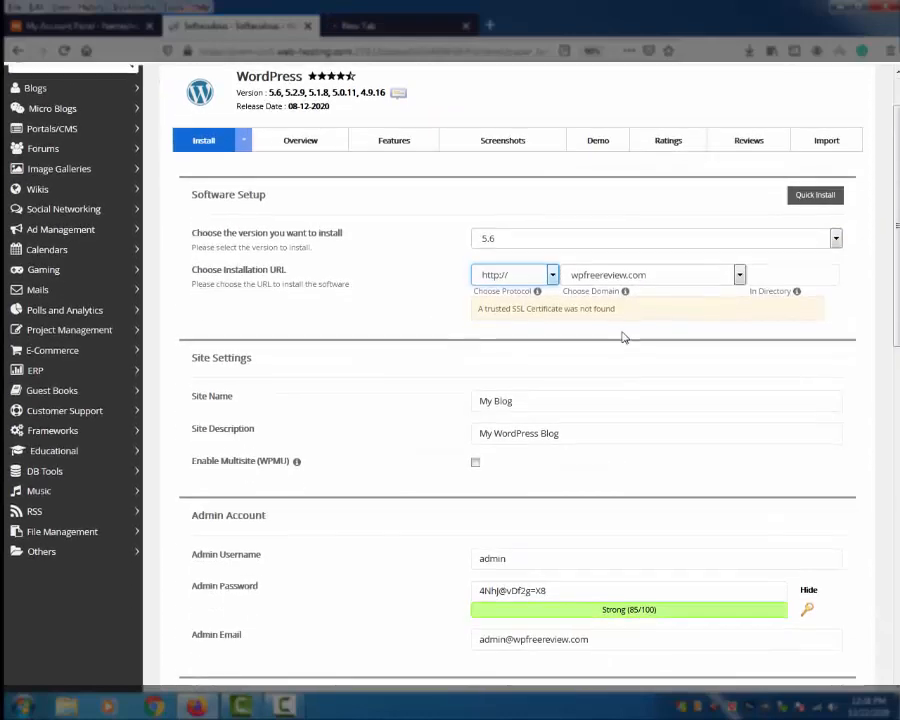
{"action": "left_click_drag", "start_coordinate": [552, 406], "coordinate": [392, 420]}
{"action": "scroll", "coordinate": [394, 418], "scroll_direction": "down", "scroll_amount": 4}
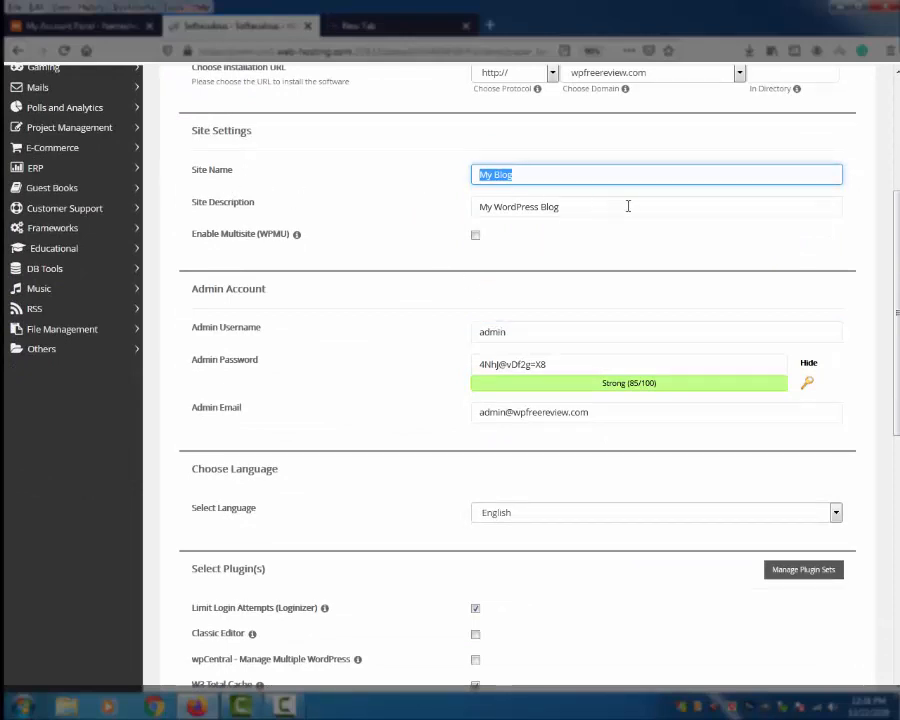
Step: Try typing a custom admin password, then generate a strong random admin password instead
{"action": "left_click_drag", "start_coordinate": [628, 206], "coordinate": [410, 220]}
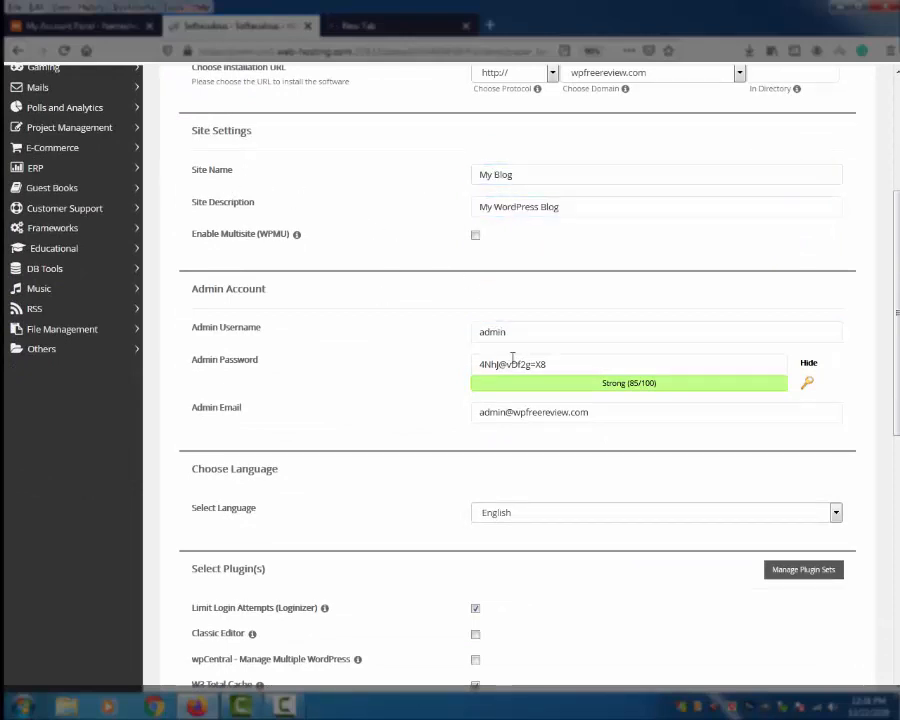
{"action": "left_click_drag", "start_coordinate": [562, 331], "coordinate": [352, 366]}
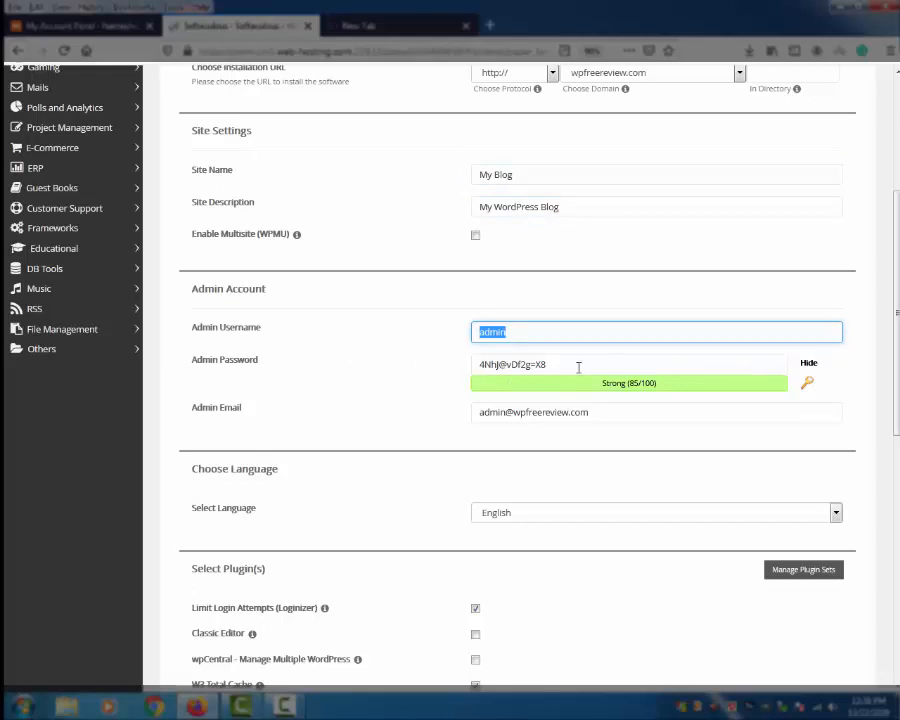
{"action": "left_click_drag", "start_coordinate": [578, 368], "coordinate": [353, 393]}
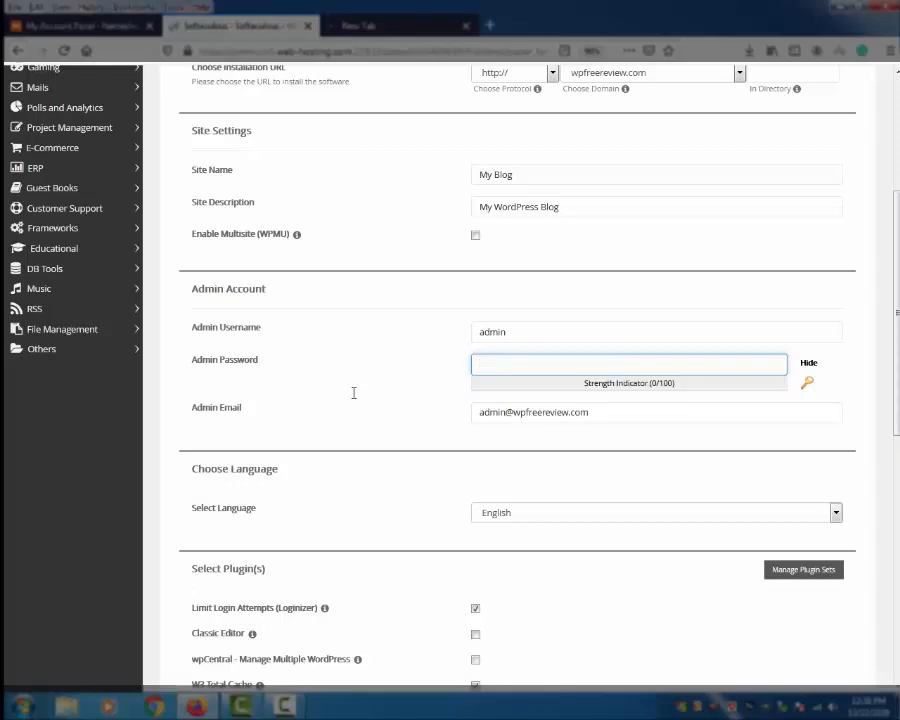
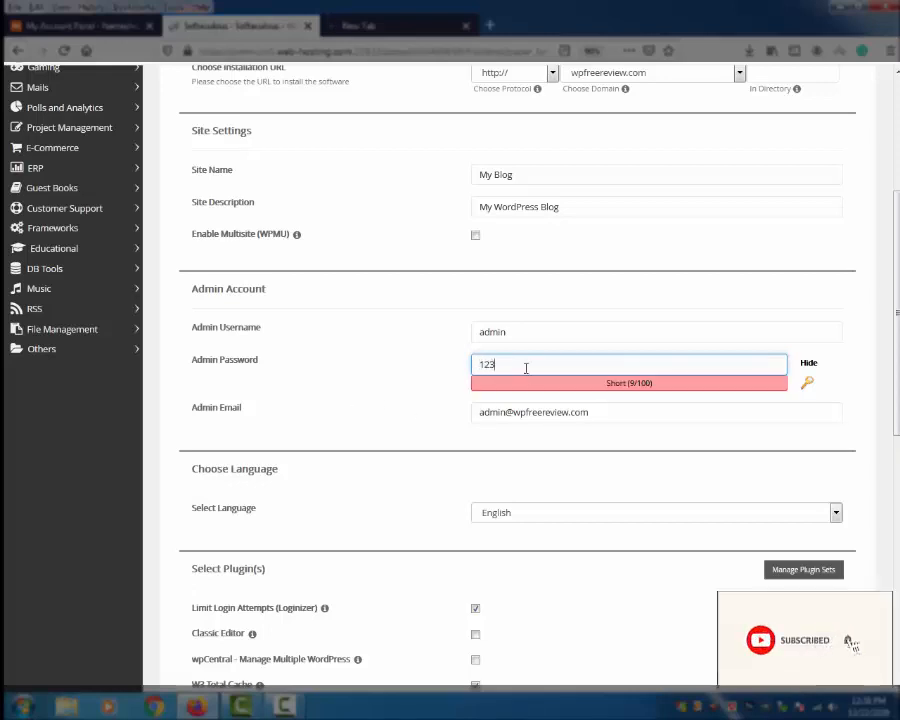
{"action": "left_click_drag", "start_coordinate": [524, 366], "coordinate": [414, 362]}
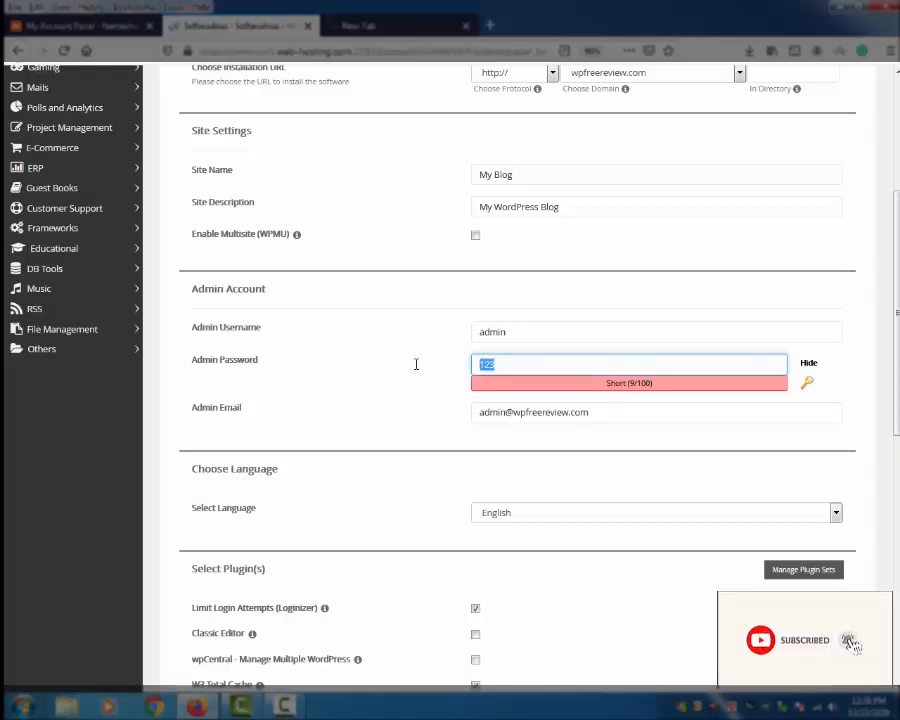
{"action": "left_click", "coordinate": [350, 390]}
{"action": "left_click_drag", "start_coordinate": [508, 370], "coordinate": [373, 369]}
{"action": "key", "text": "BackSpace"}
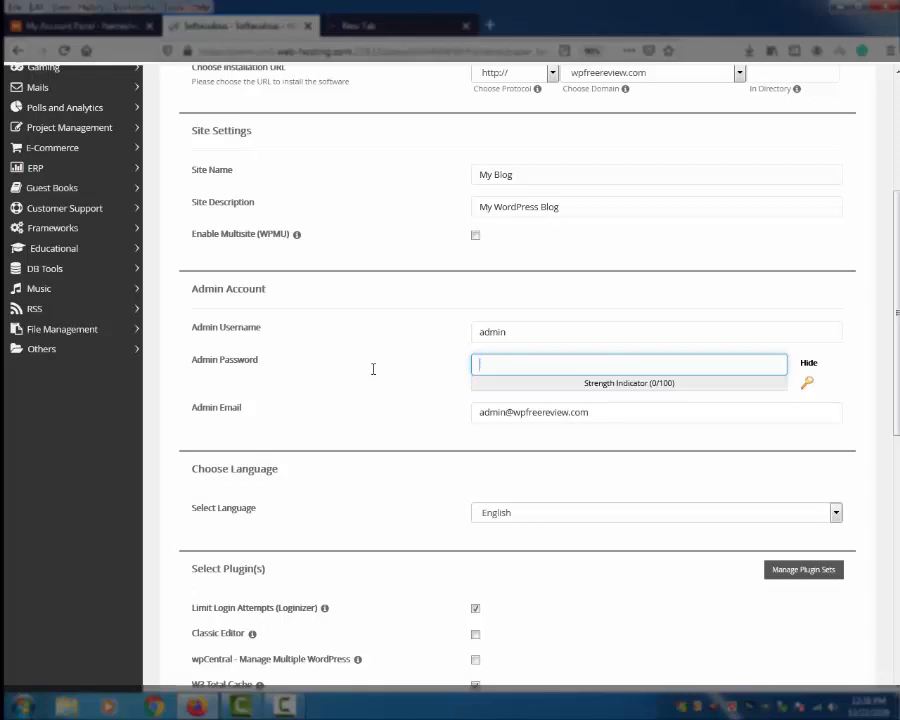
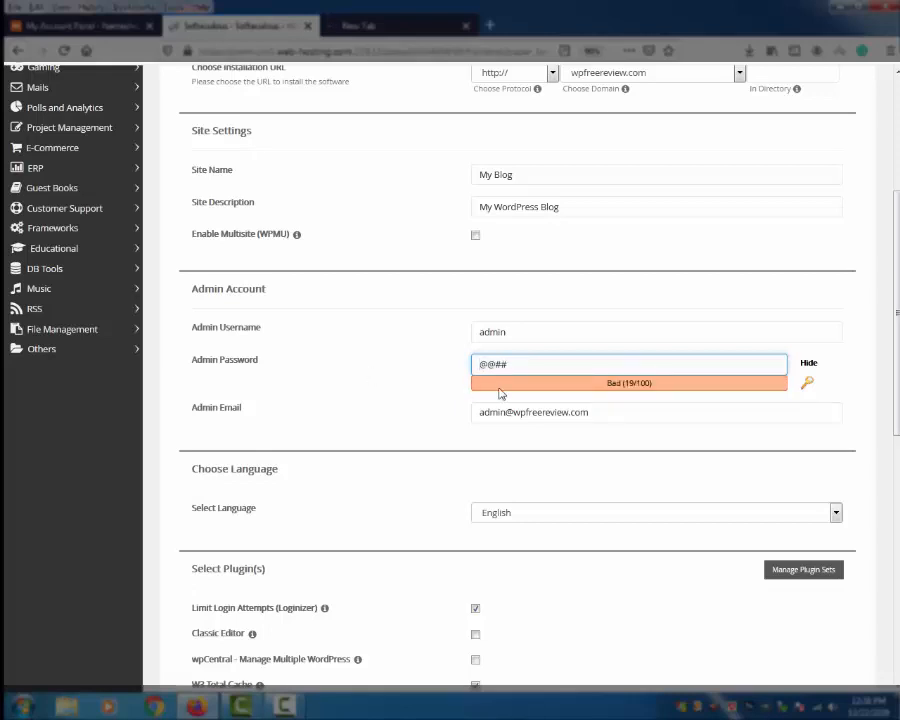
{"action": "left_click_drag", "start_coordinate": [569, 364], "coordinate": [380, 362]}
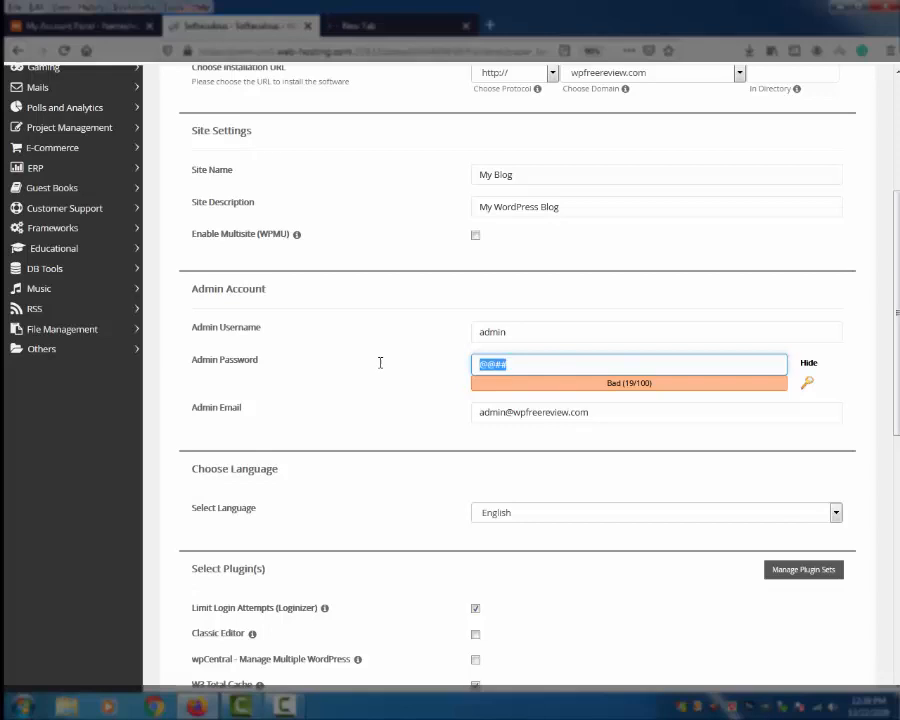
{"action": "left_click", "coordinate": [807, 383]}
Step: Copy the generated admin password into Notepad for safekeeping
{"action": "left_click_drag", "start_coordinate": [572, 364], "coordinate": [350, 390]}
{"action": "key", "text": "ctrl+c"}
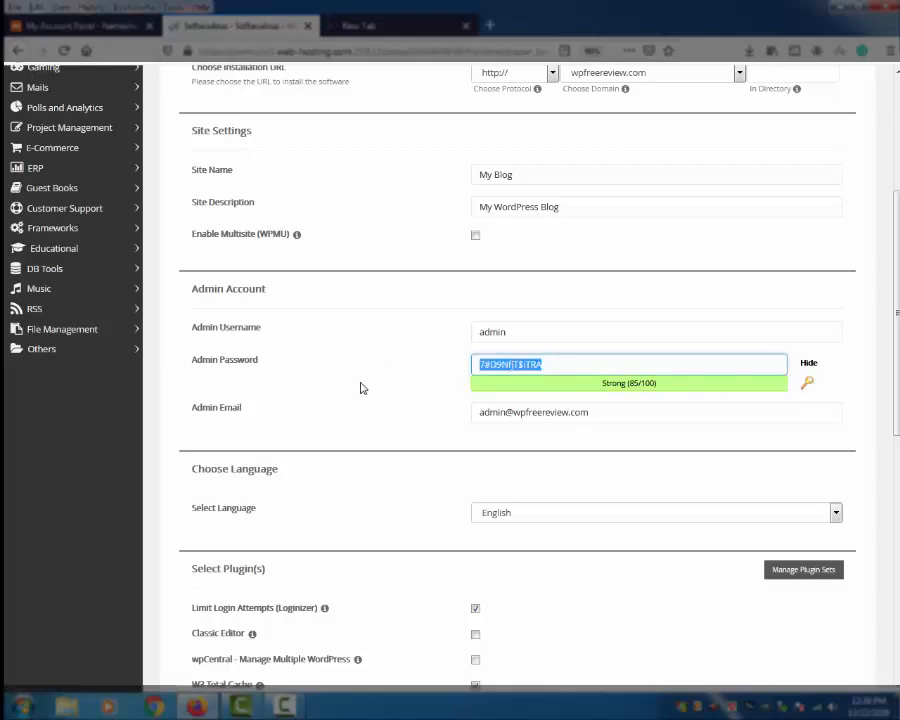
{"action": "key", "text": "super"}
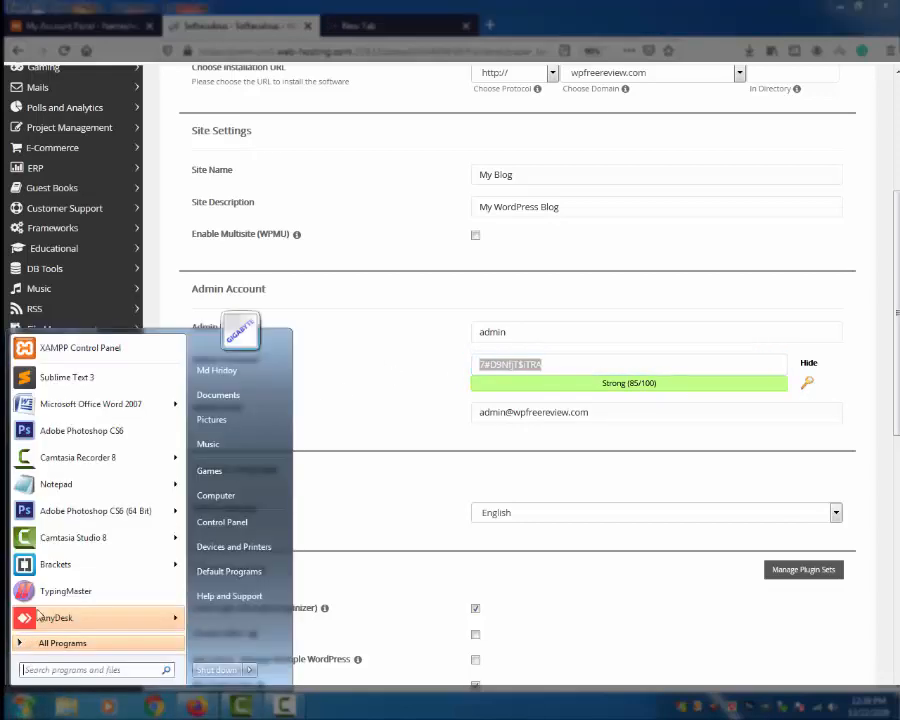
{"action": "left_click", "coordinate": [57, 487]}
{"action": "key", "text": "ctrl+v"}
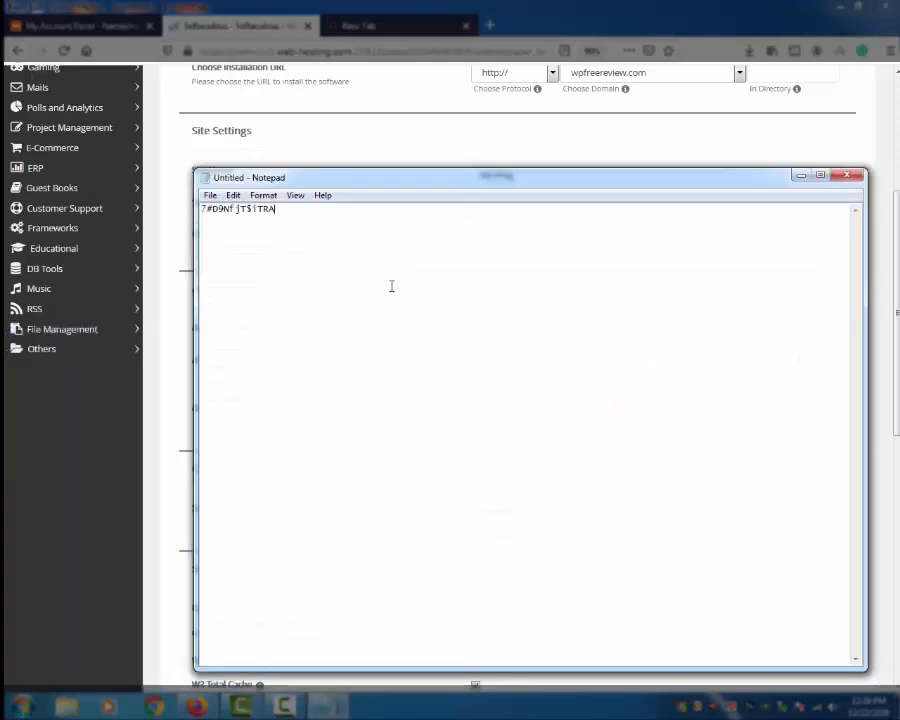
{"action": "left_click", "coordinate": [588, 111]}
{"action": "left_click", "coordinate": [394, 333]}
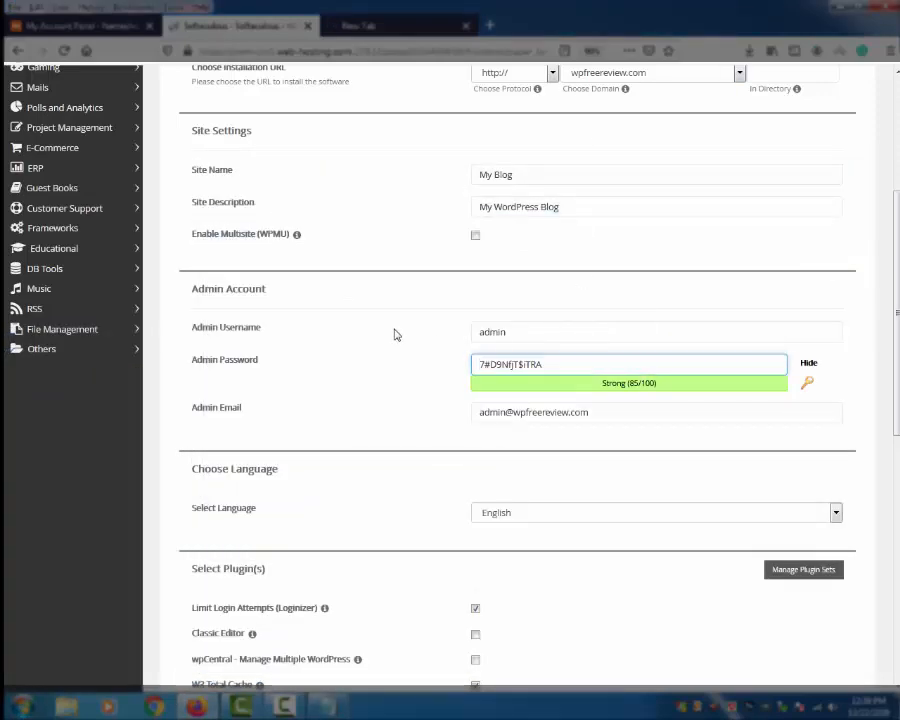
Step: Fill the installation-details email field with a saved email address and review the form
{"action": "scroll", "coordinate": [397, 333], "scroll_direction": "down", "scroll_amount": 4}
{"action": "scroll", "coordinate": [400, 333], "scroll_direction": "up", "scroll_amount": 2}
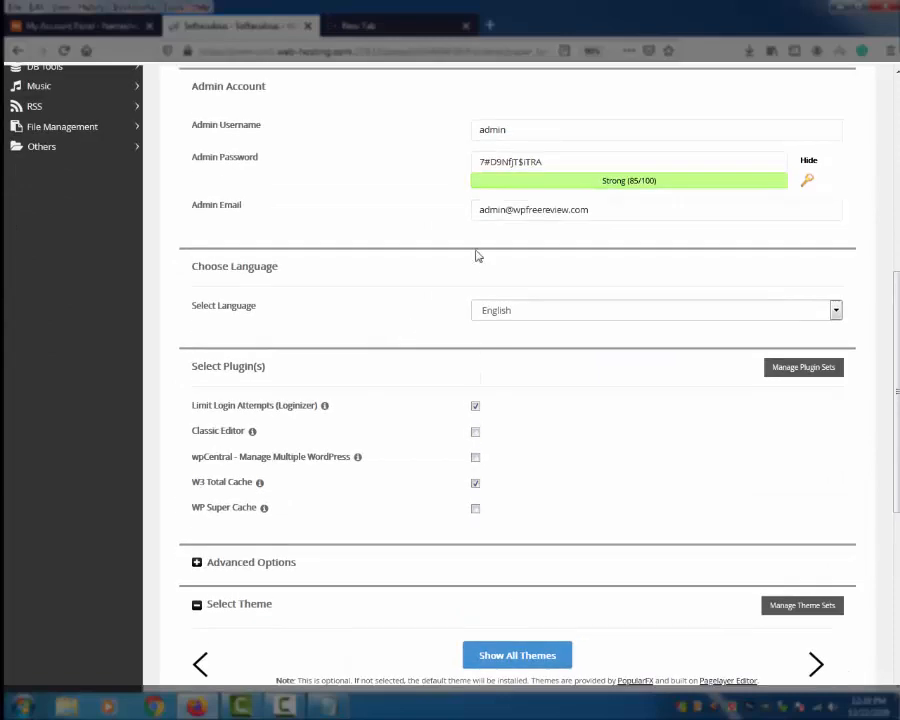
{"action": "scroll", "coordinate": [454, 444], "scroll_direction": "down", "scroll_amount": 5}
{"action": "left_click", "coordinate": [521, 581]}
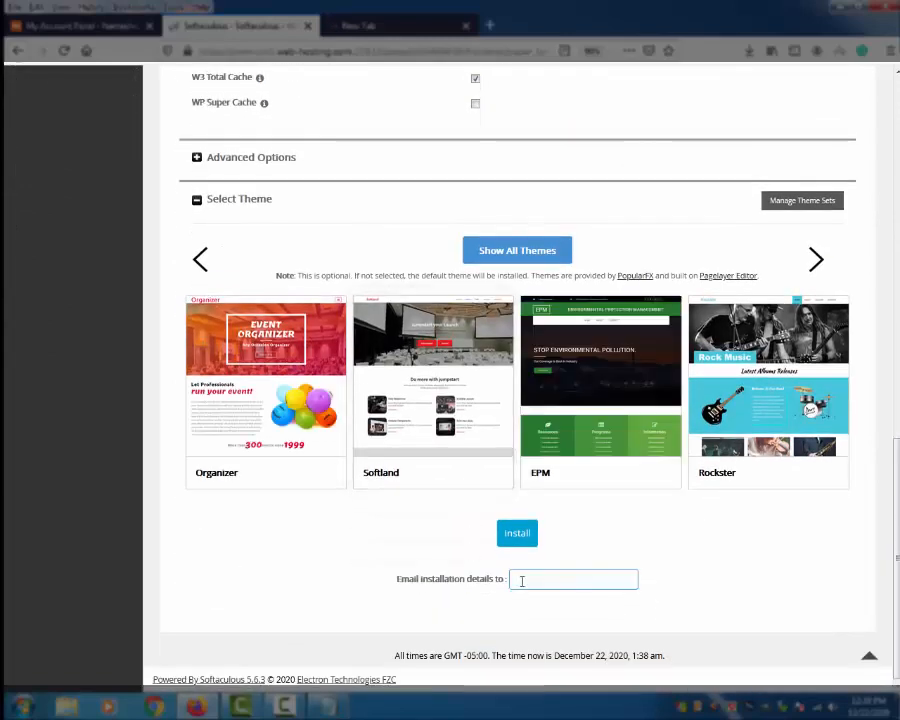
{"action": "left_click", "coordinate": [521, 584]}
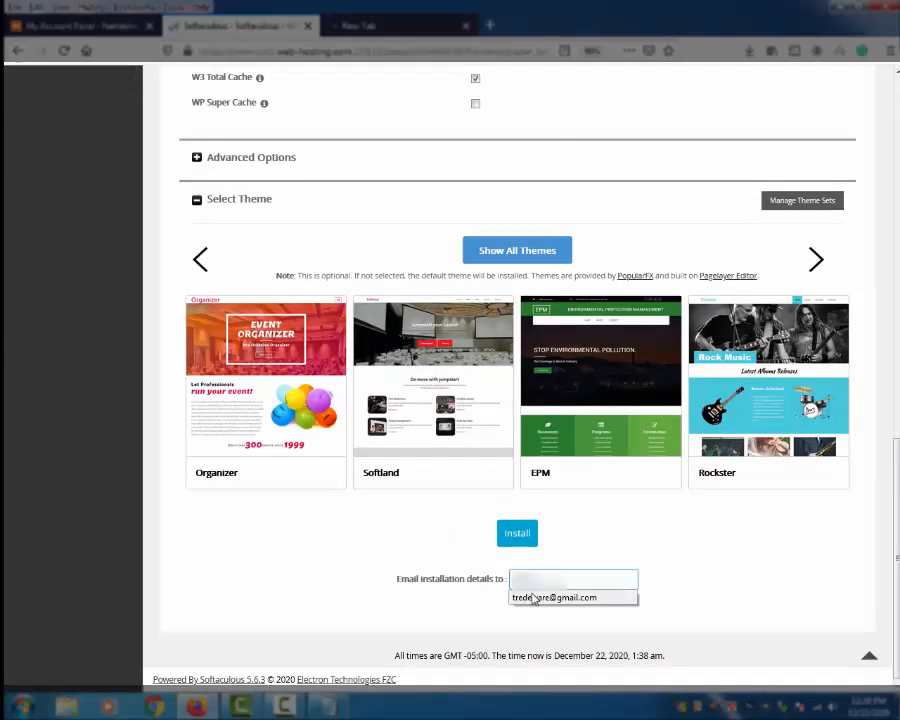
{"action": "left_click", "coordinate": [540, 597]}
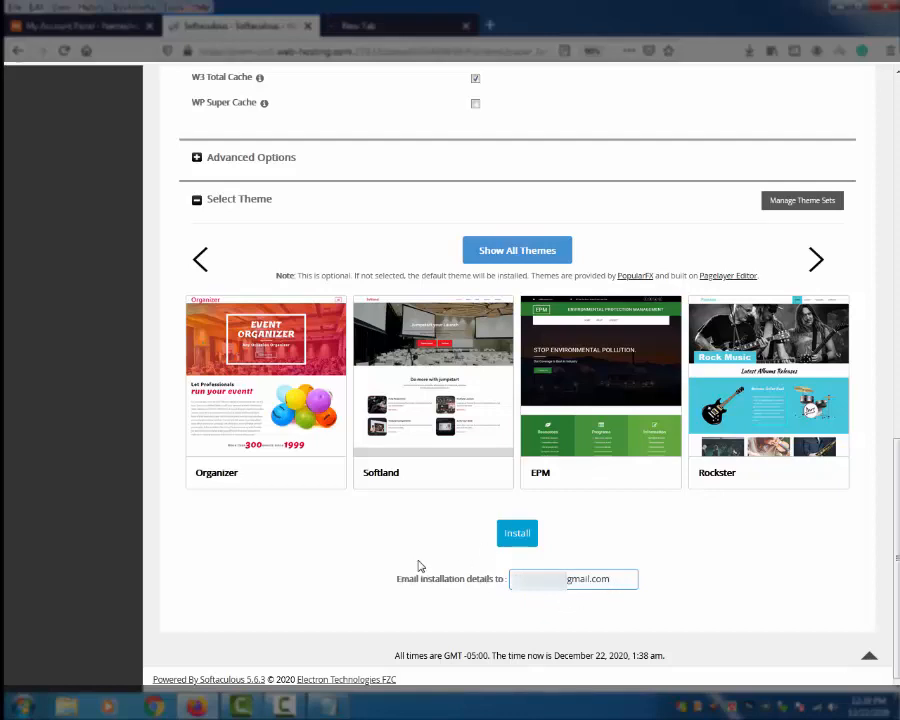
{"action": "scroll", "coordinate": [418, 564], "scroll_direction": "up", "scroll_amount": 7}
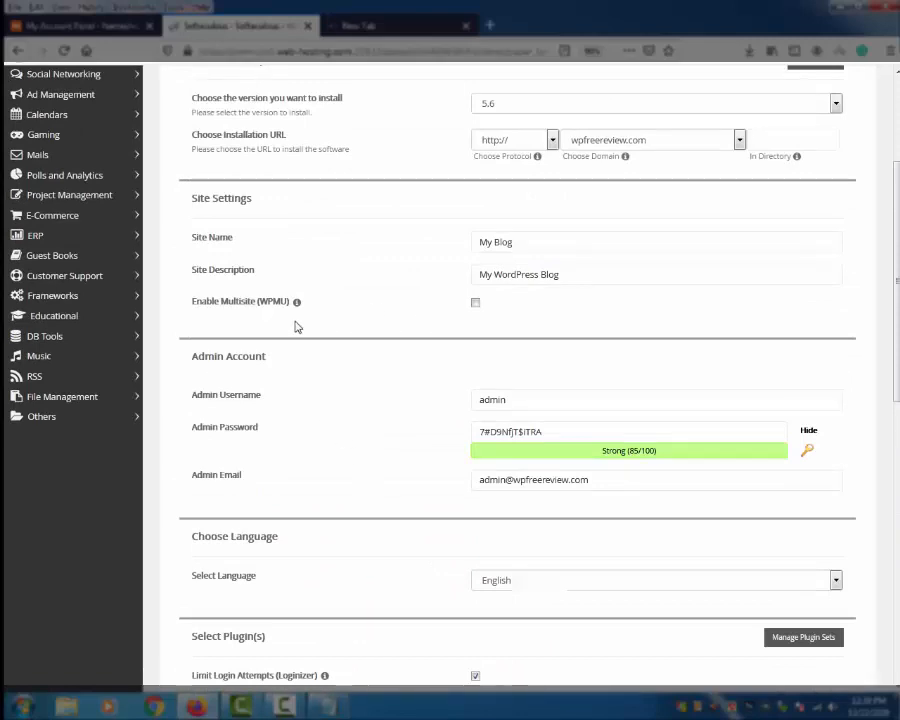
{"action": "scroll", "coordinate": [296, 327], "scroll_direction": "down", "scroll_amount": 7}
{"action": "scroll", "coordinate": [296, 327], "scroll_direction": "up", "scroll_amount": 4}
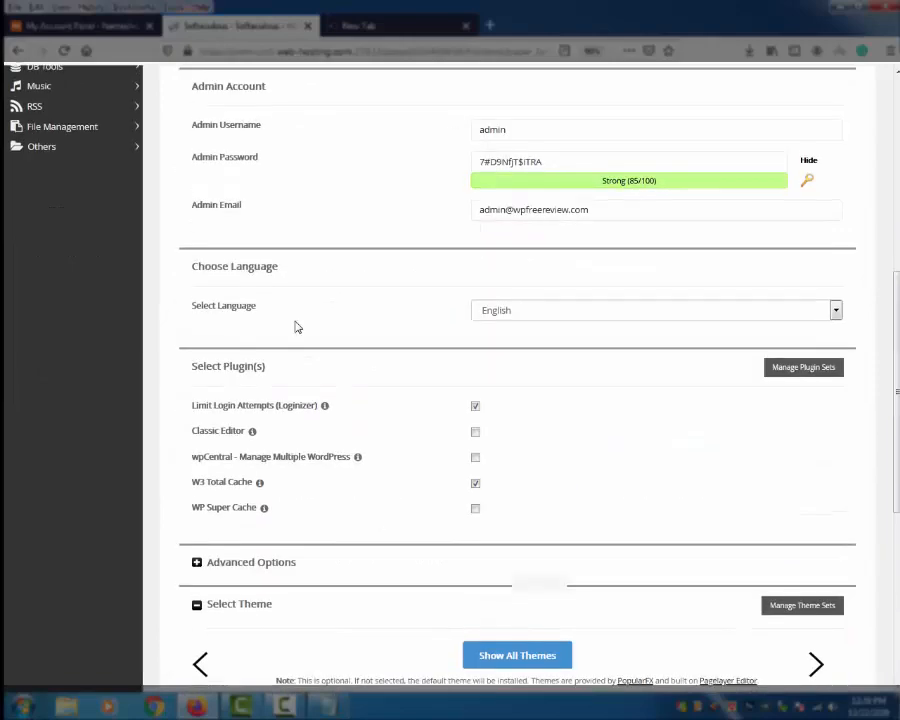
{"action": "scroll", "coordinate": [296, 327], "scroll_direction": "up", "scroll_amount": 5}
{"action": "scroll", "coordinate": [300, 340], "scroll_direction": "down", "scroll_amount": 9}
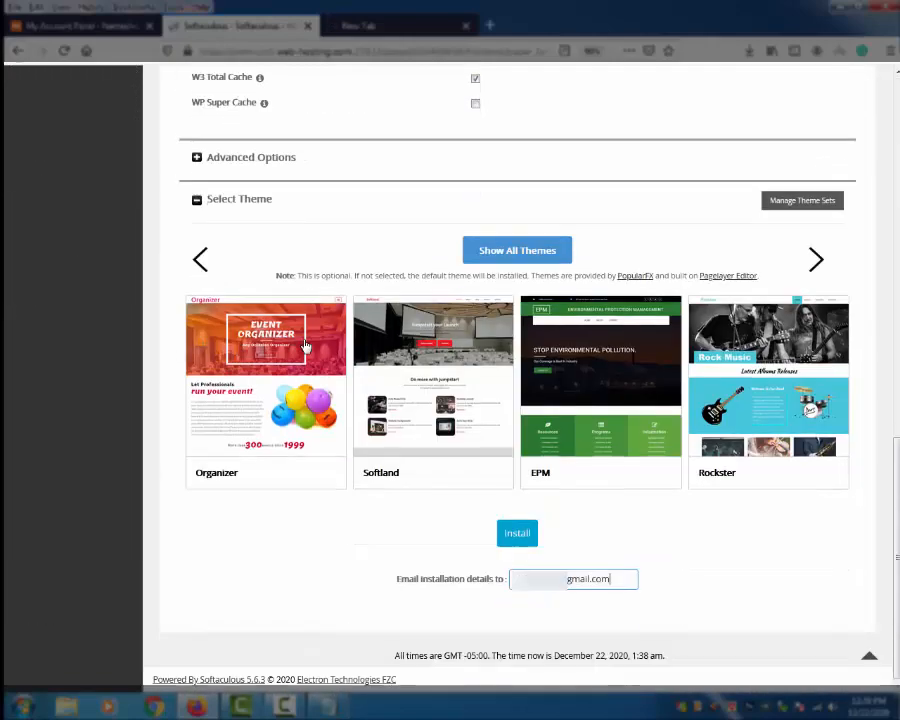
Step: Submit the WordPress install and read the error about existing index.php and wp-admin files
{"action": "left_click", "coordinate": [522, 535]}
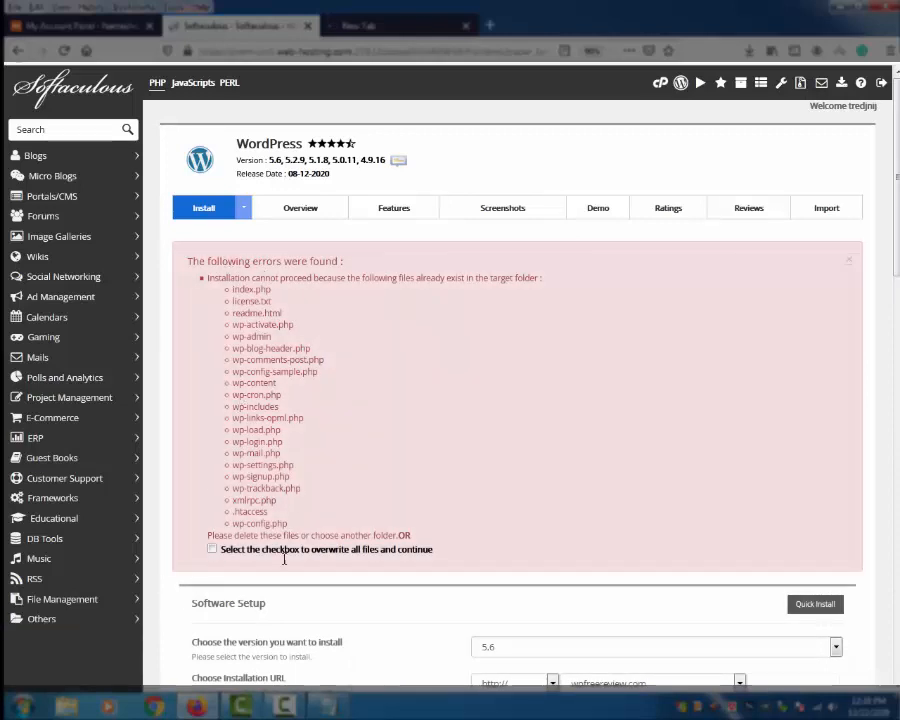
{"action": "scroll", "coordinate": [376, 564], "scroll_direction": "down", "scroll_amount": 4}
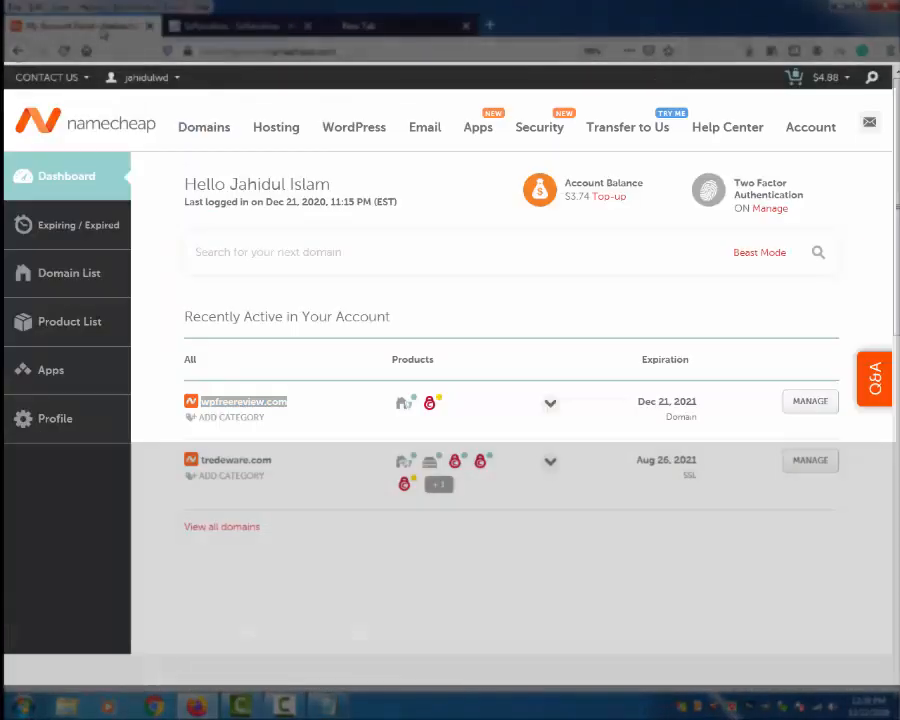
{"action": "left_click", "coordinate": [66, 22]}
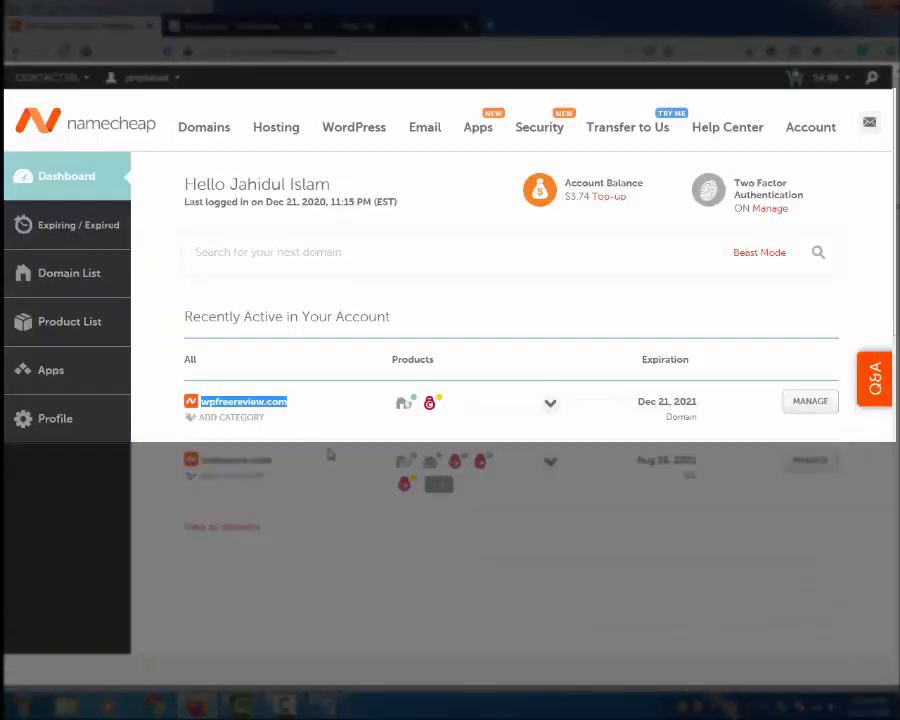
Step: Open the hosting's cPanel in a new tab and launch its File Manager
{"action": "mouse_move", "coordinate": [433, 467]}
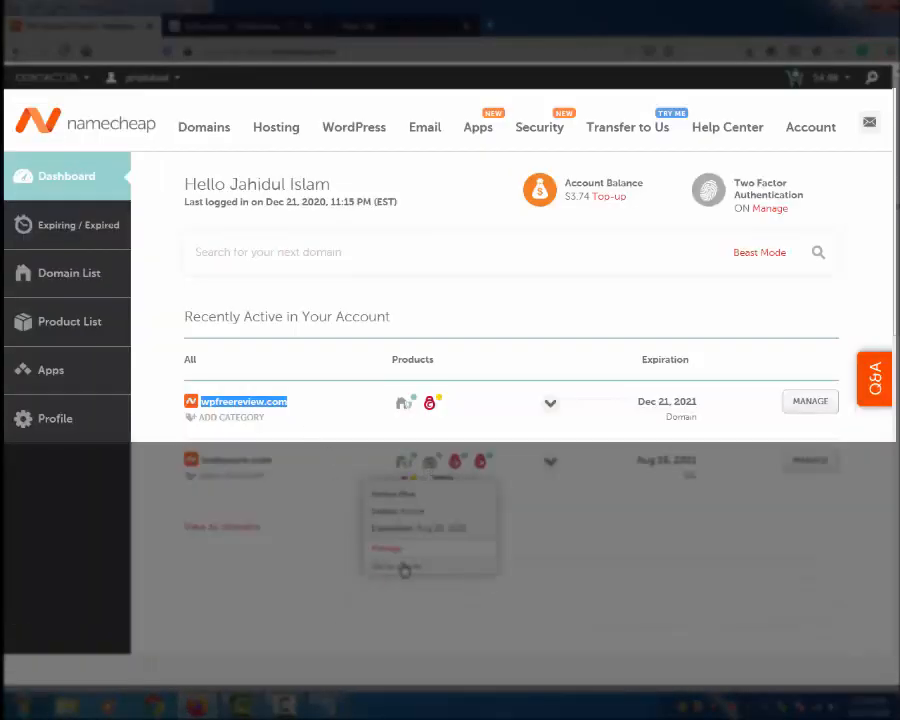
{"action": "right_click", "coordinate": [402, 565]}
{"action": "left_click", "coordinate": [446, 300]}
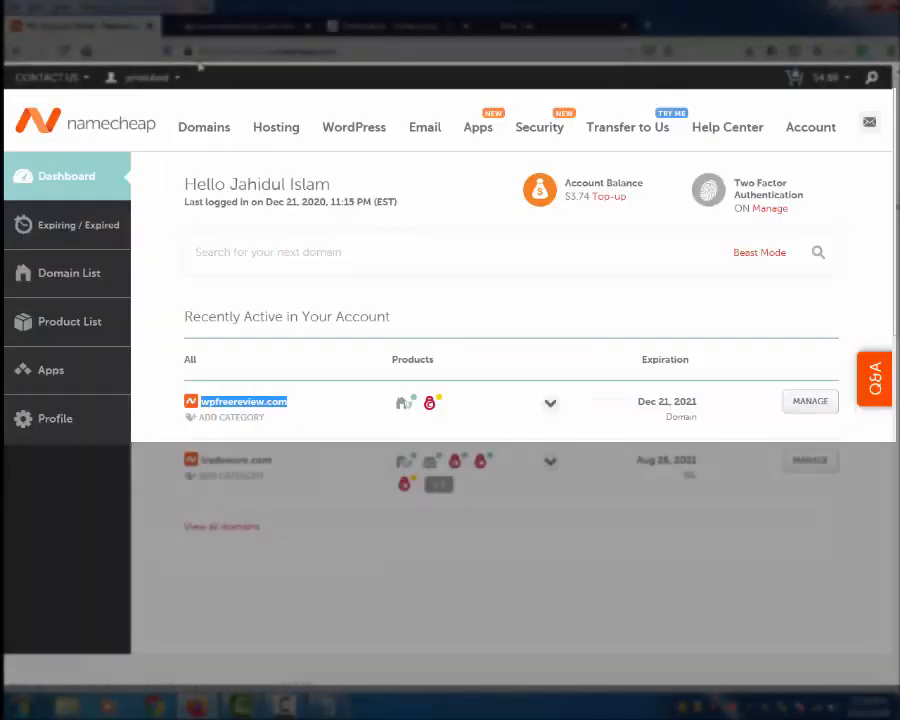
{"action": "left_click", "coordinate": [220, 25]}
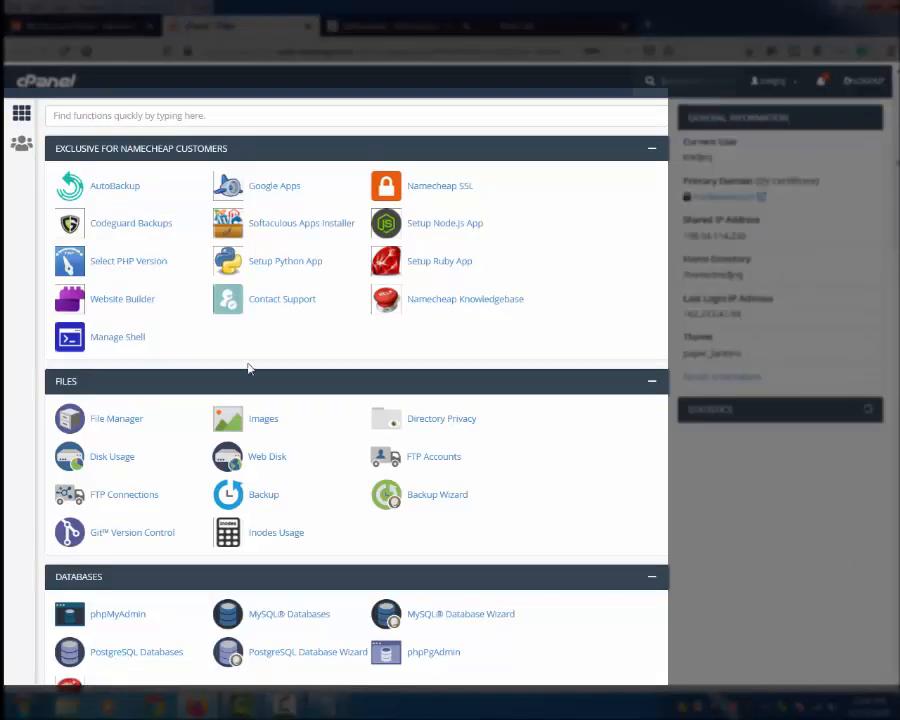
{"action": "left_click", "coordinate": [128, 419]}
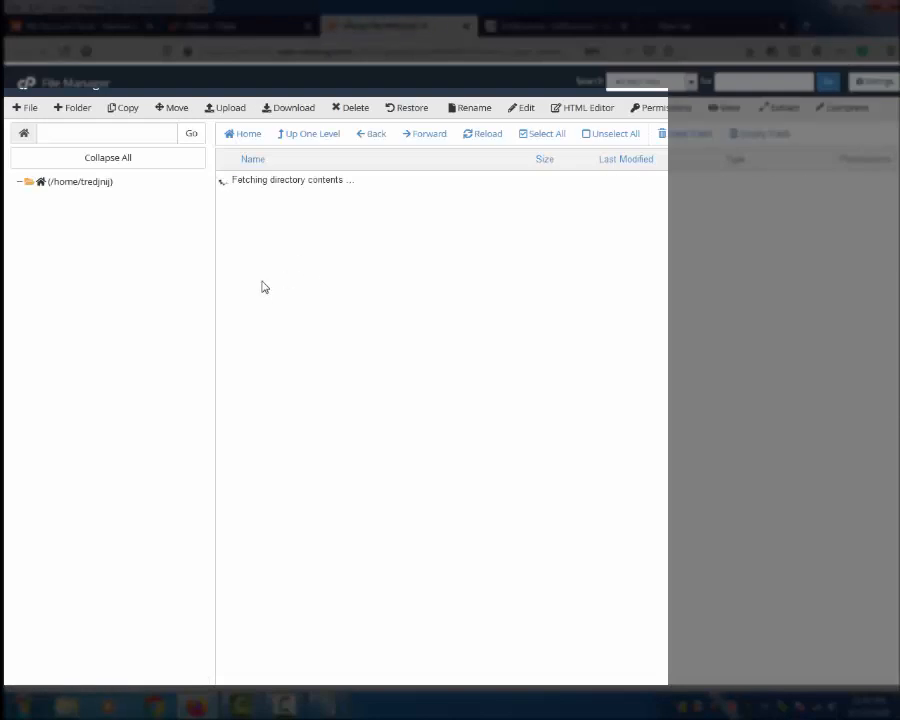
Step: Delete every file in public_html/wpfreereview.com, then reload the Softaculous install page
{"action": "double_click", "coordinate": [227, 280]}
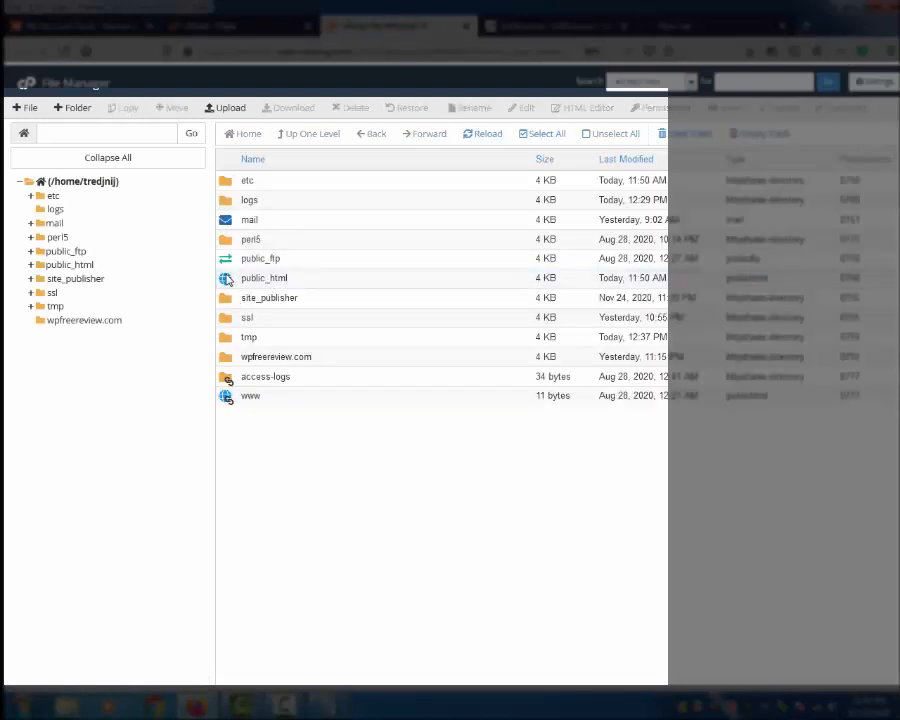
{"action": "double_click", "coordinate": [234, 300]}
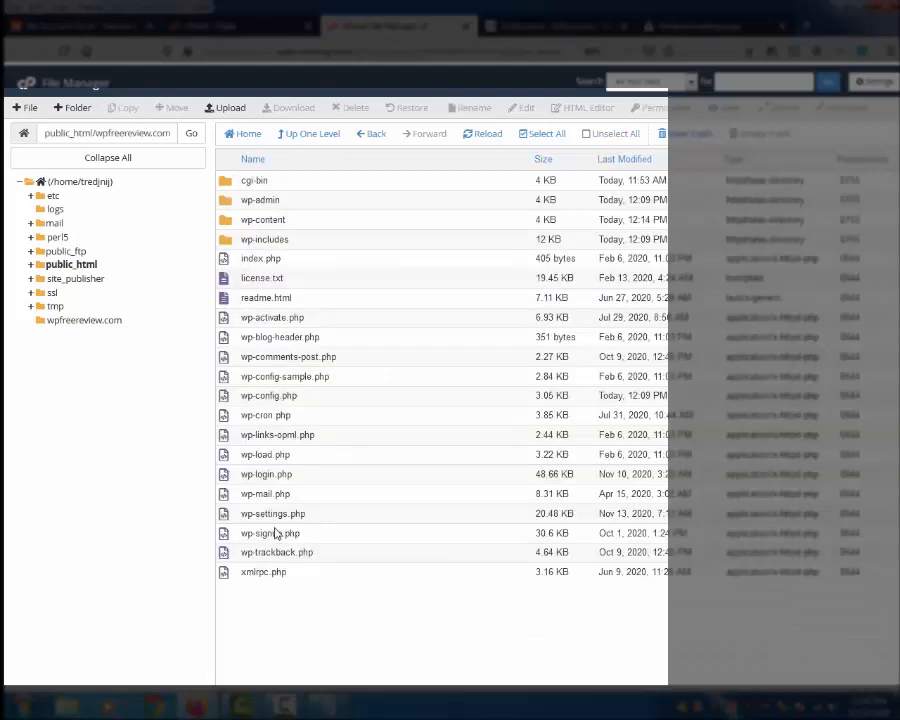
{"action": "left_click", "coordinate": [541, 133]}
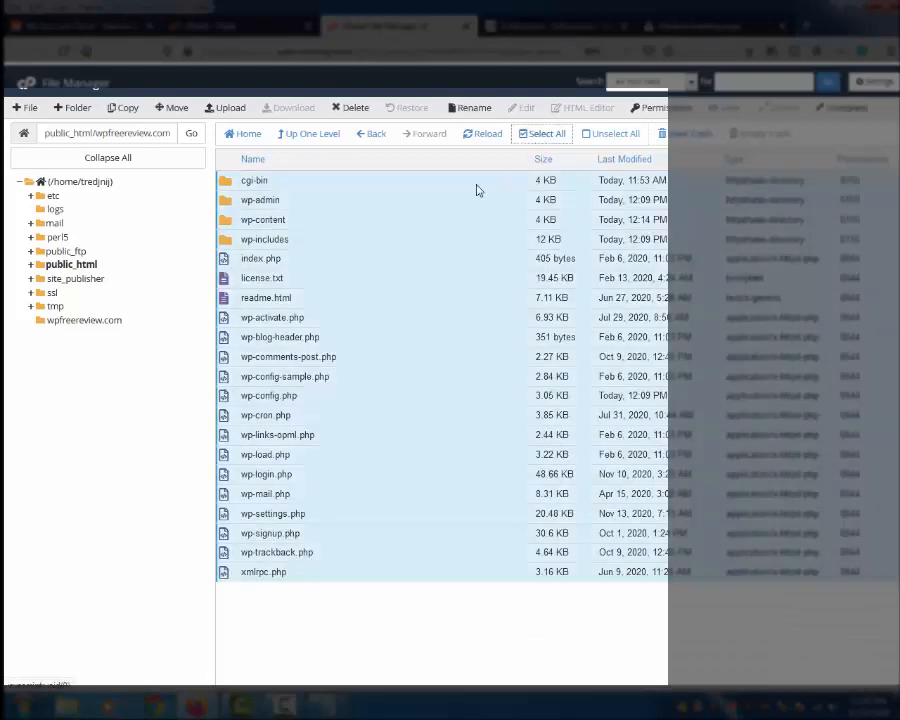
{"action": "left_click", "coordinate": [352, 107]}
{"action": "left_click", "coordinate": [557, 478]}
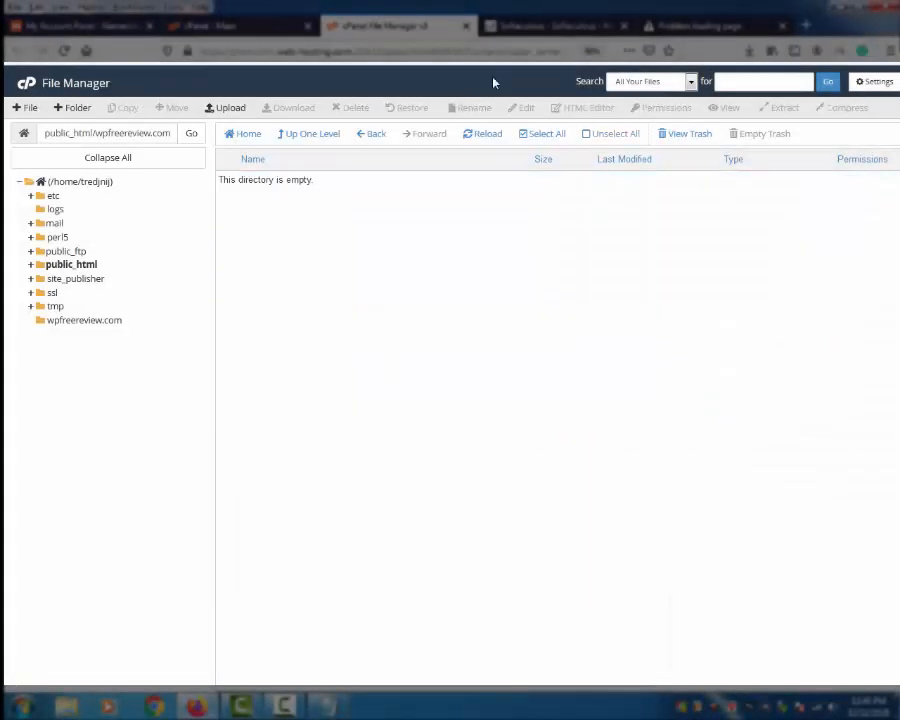
{"action": "left_click", "coordinate": [552, 25]}
{"action": "left_click", "coordinate": [60, 52]}
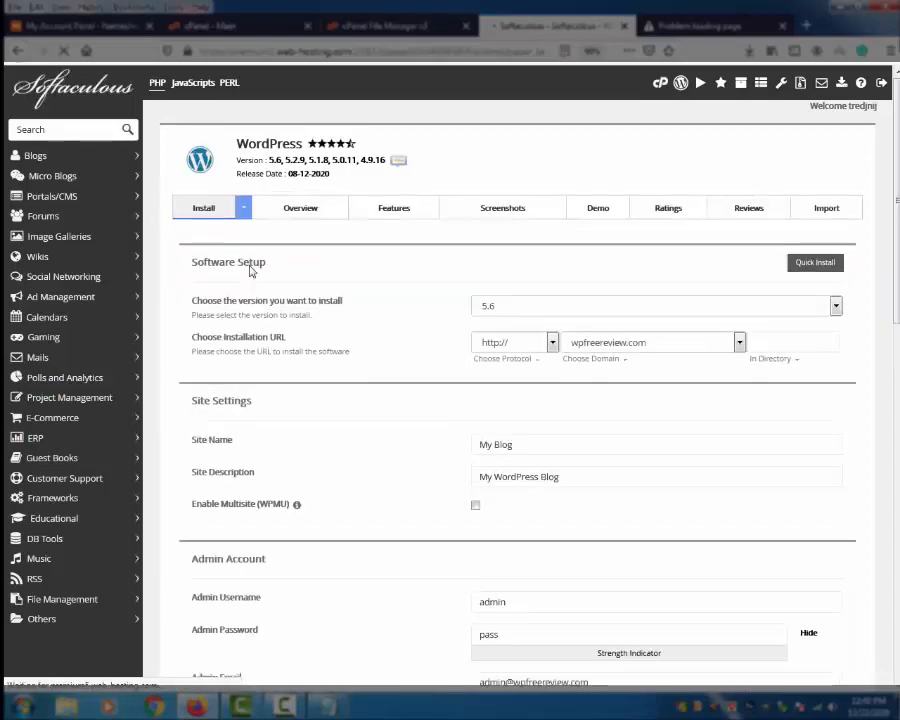
Step: Keep wpfreereview.com selected as the WordPress installation domain
{"action": "left_click", "coordinate": [739, 343]}
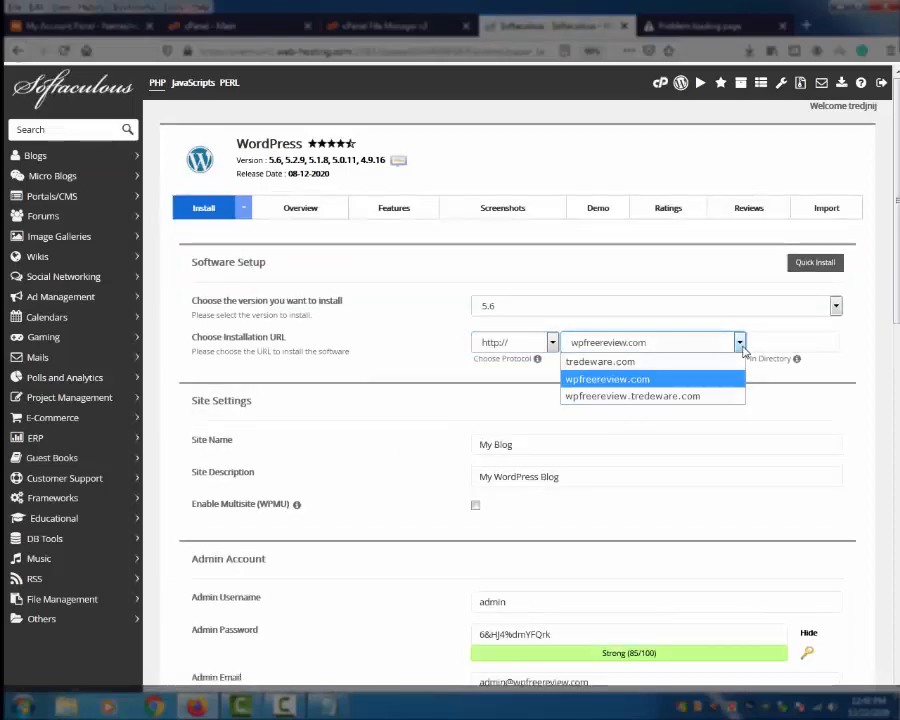
{"action": "left_click", "coordinate": [720, 372]}
{"action": "scroll", "coordinate": [586, 464], "scroll_direction": "down", "scroll_amount": 3}
{"action": "scroll", "coordinate": [589, 464], "scroll_direction": "down", "scroll_amount": 4}
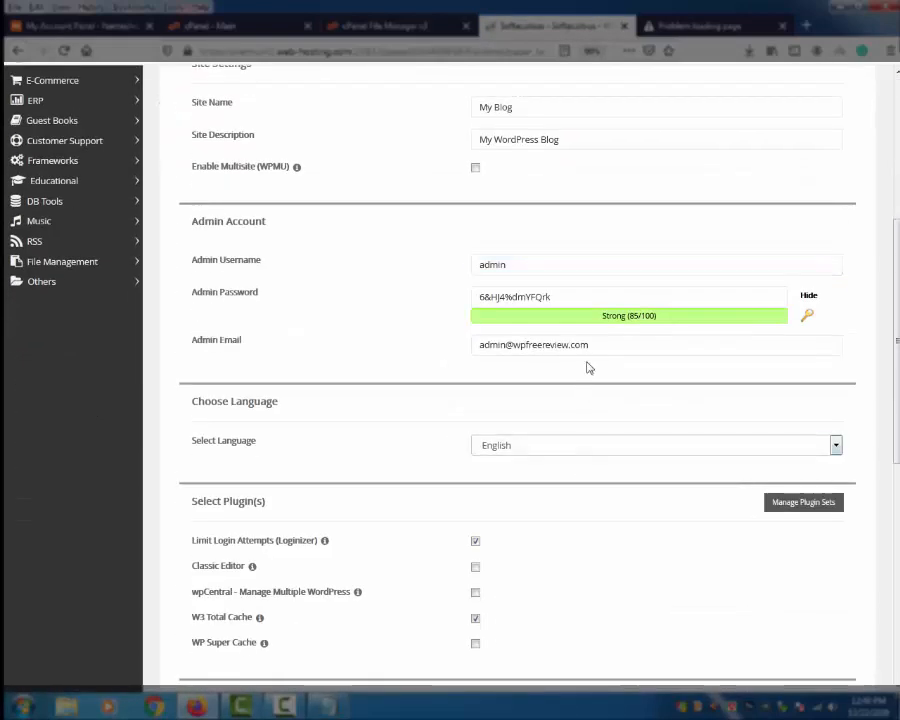
{"action": "left_click_drag", "start_coordinate": [596, 297], "coordinate": [307, 310]}
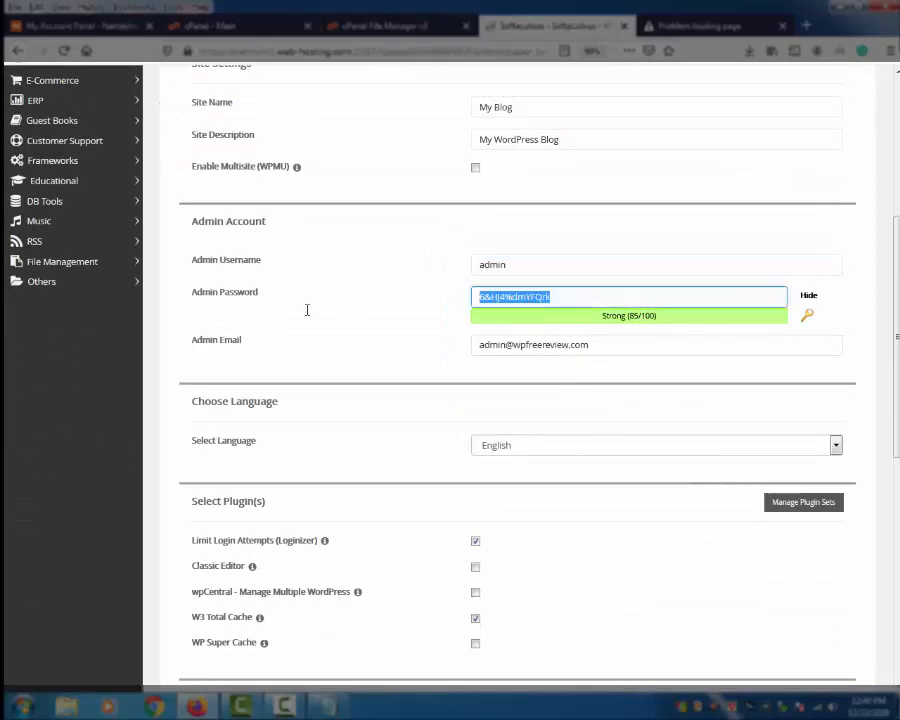
{"action": "scroll", "coordinate": [559, 504], "scroll_direction": "down", "scroll_amount": 4}
{"action": "scroll", "coordinate": [558, 502], "scroll_direction": "up", "scroll_amount": 4}
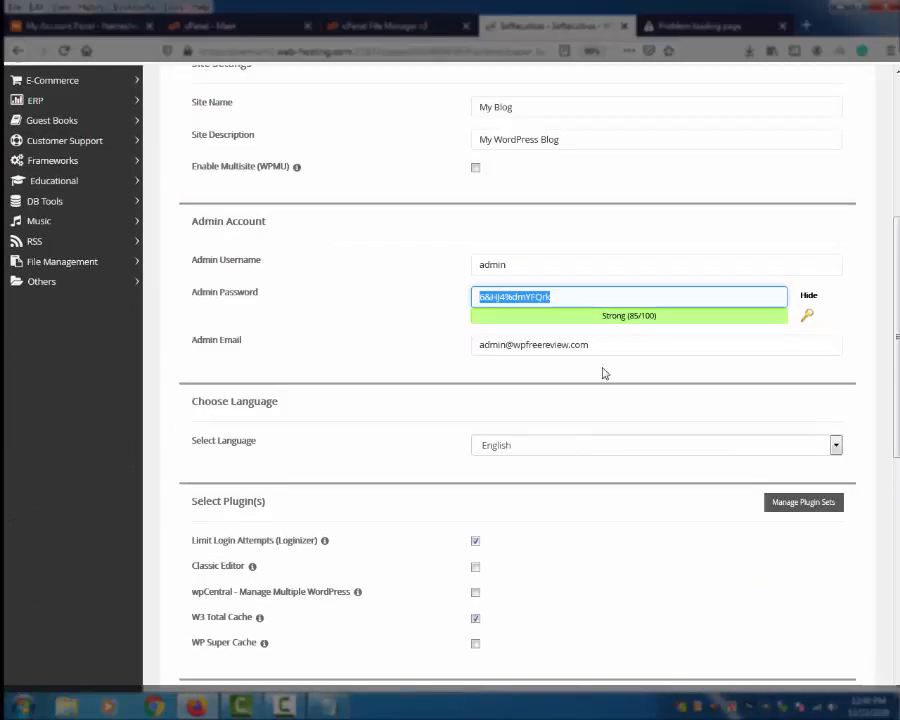
Step: Replace the admin e-mail with a suggested address and submit the installation
{"action": "left_click", "coordinate": [600, 346]}
{"action": "key", "text": "ctrl+a"}
{"action": "key", "text": "BackSpace"}
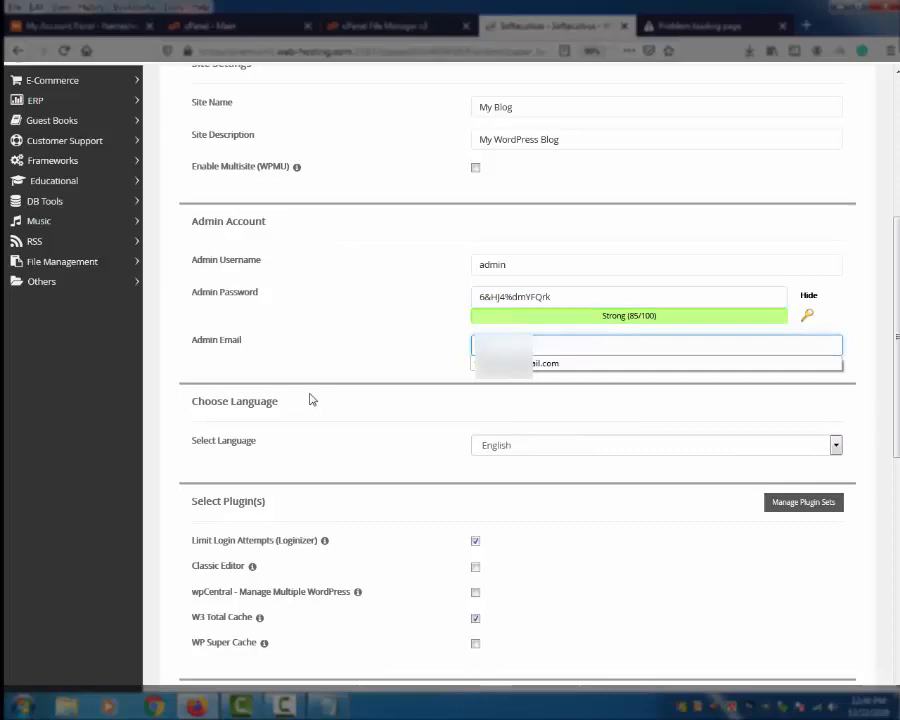
{"action": "left_click", "coordinate": [500, 363]}
{"action": "scroll", "coordinate": [552, 536], "scroll_direction": "down", "scroll_amount": 5}
{"action": "scroll", "coordinate": [552, 536], "scroll_direction": "down", "scroll_amount": 5}
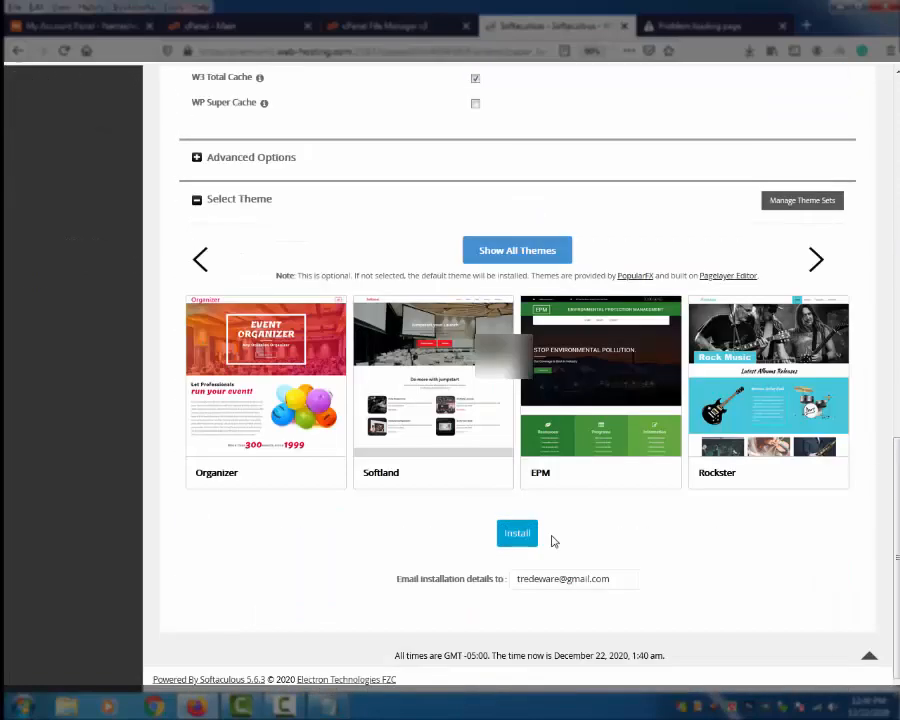
{"action": "left_click", "coordinate": [515, 536]}
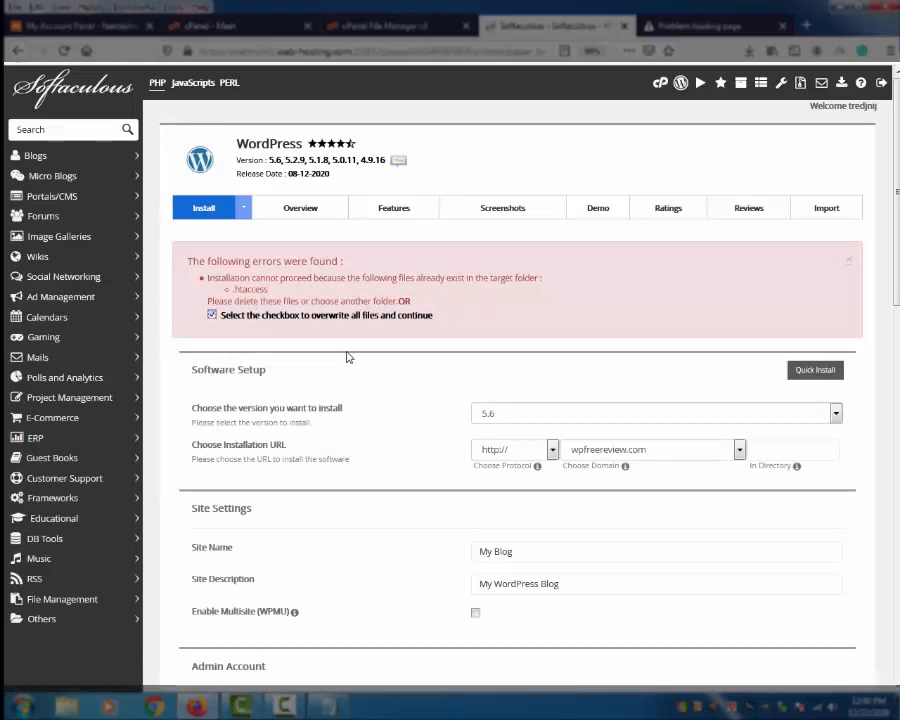
Step: Rerun the WordPress install with overwriting of existing files enabled
{"action": "scroll", "coordinate": [314, 318], "scroll_direction": "down", "scroll_amount": 10}
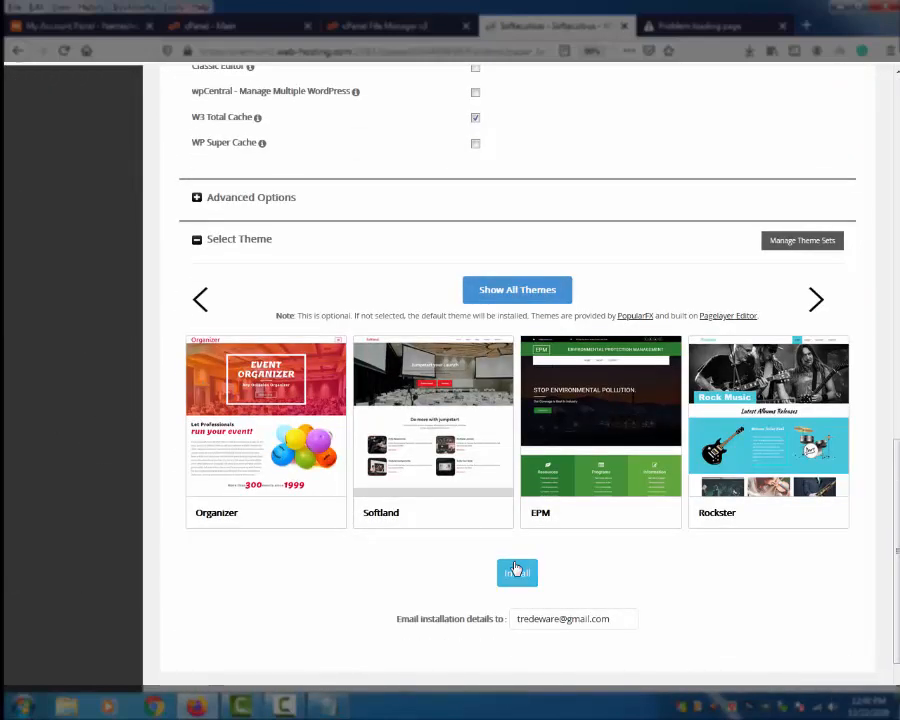
{"action": "left_click", "coordinate": [517, 573]}
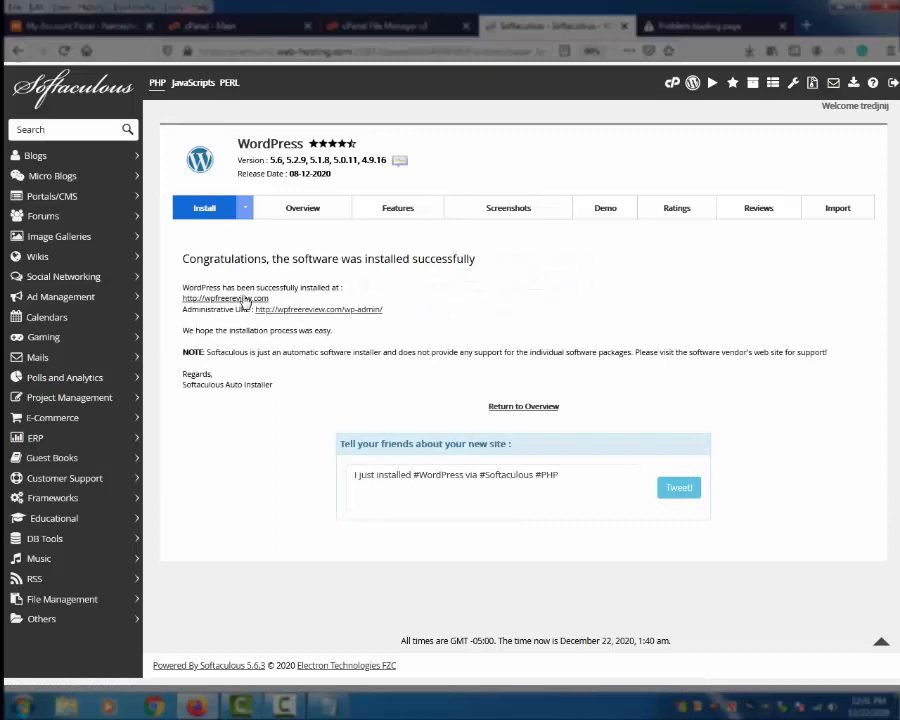
Step: Open the new wpfreereview.com site in its own tab and switch to it
{"action": "right_click", "coordinate": [244, 298]}
{"action": "left_click", "coordinate": [280, 306]}
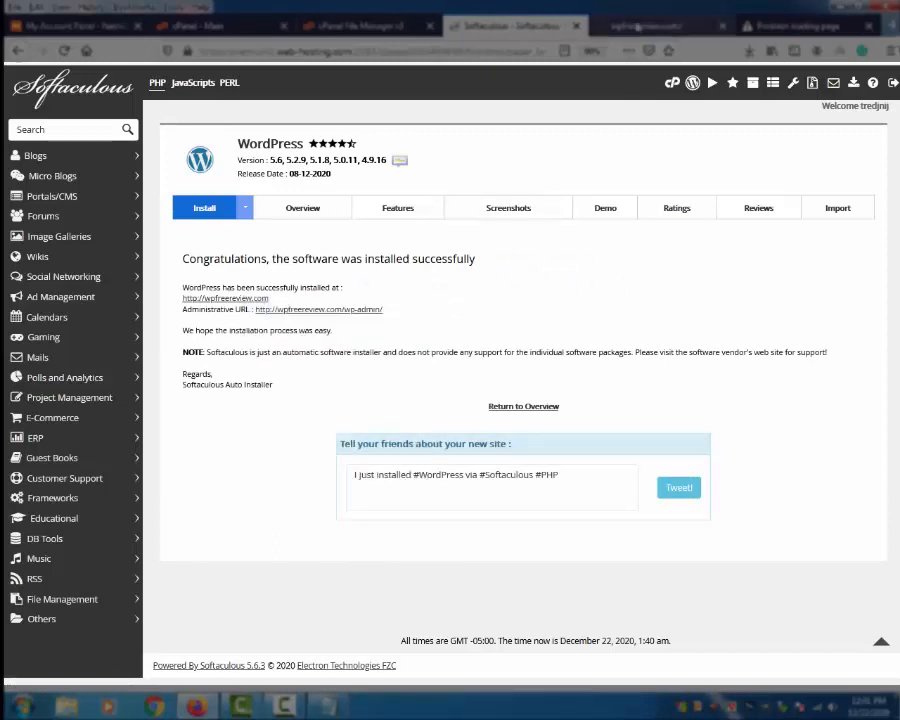
{"action": "left_click", "coordinate": [645, 25]}
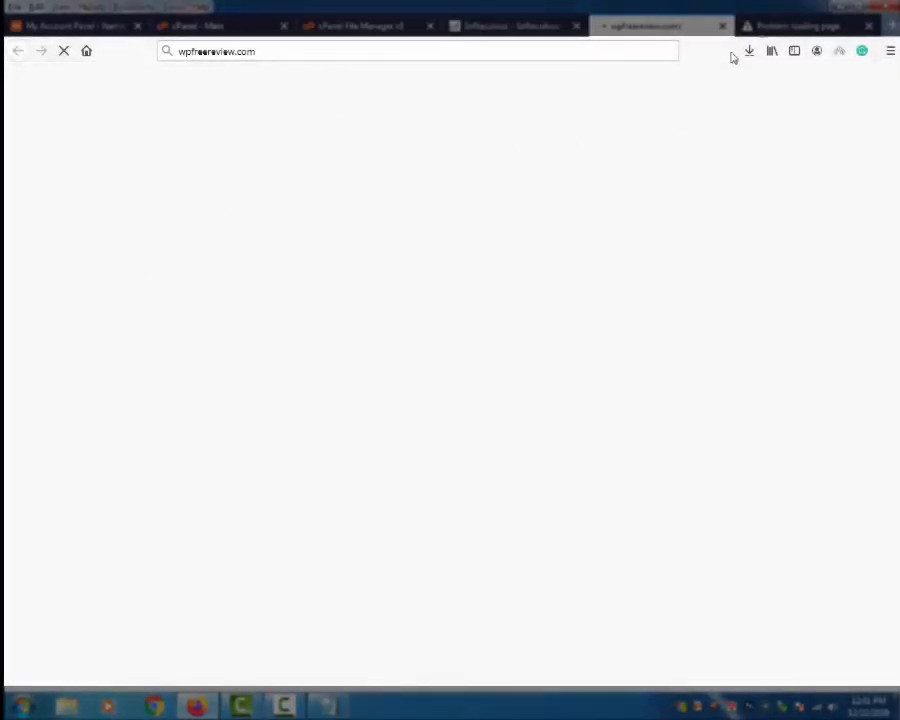
Step: Close the stray 'Problem loading page' tab, leaving wpfreereview.com loading
{"action": "left_click", "coordinate": [792, 28]}
{"action": "left_click", "coordinate": [867, 26]}
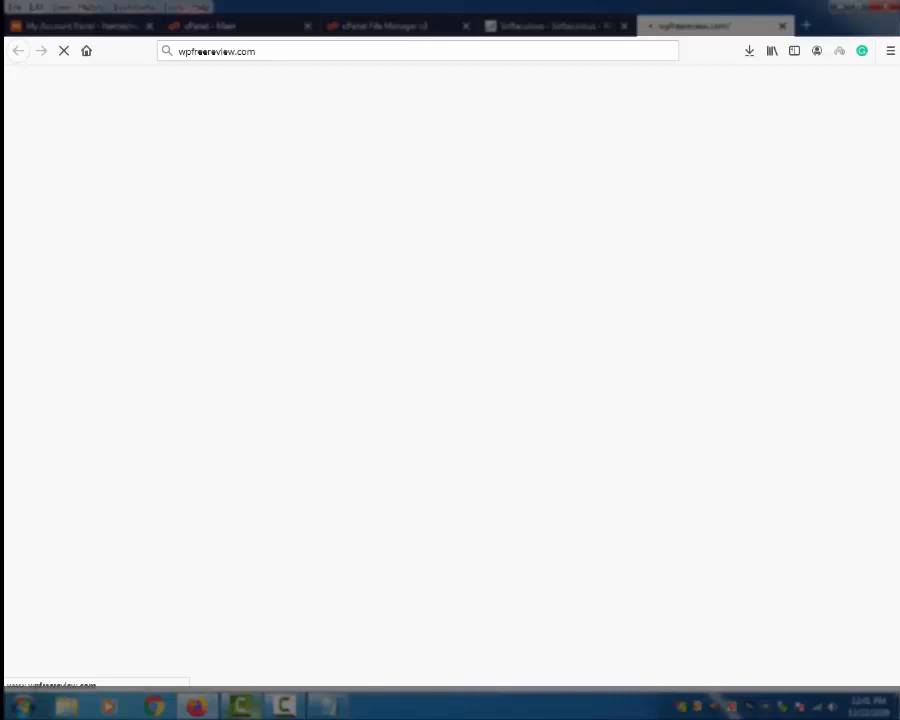
{"action": "left_click", "coordinate": [241, 706]}
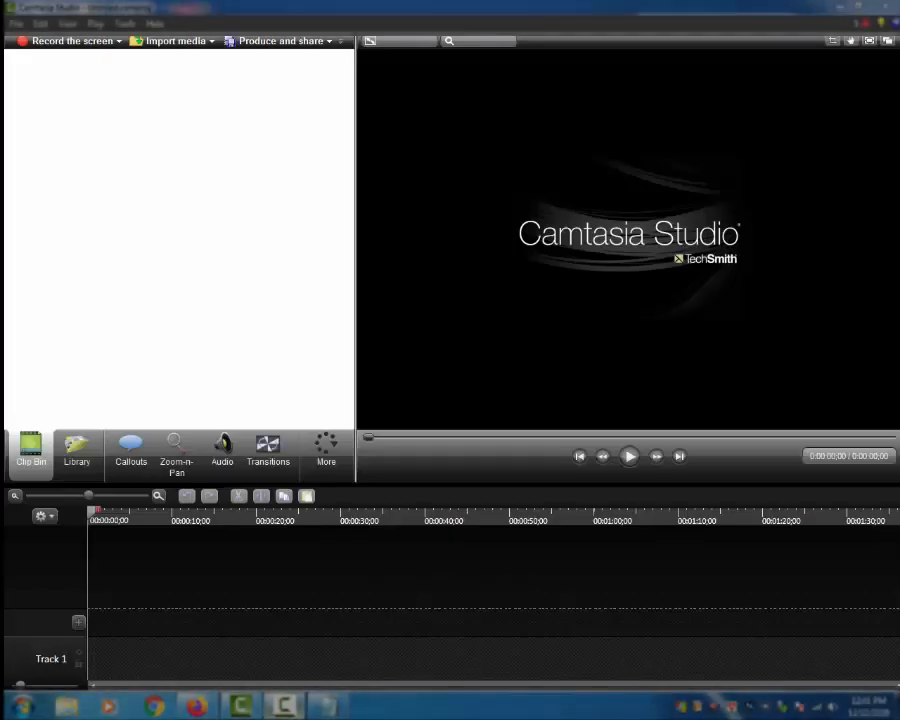